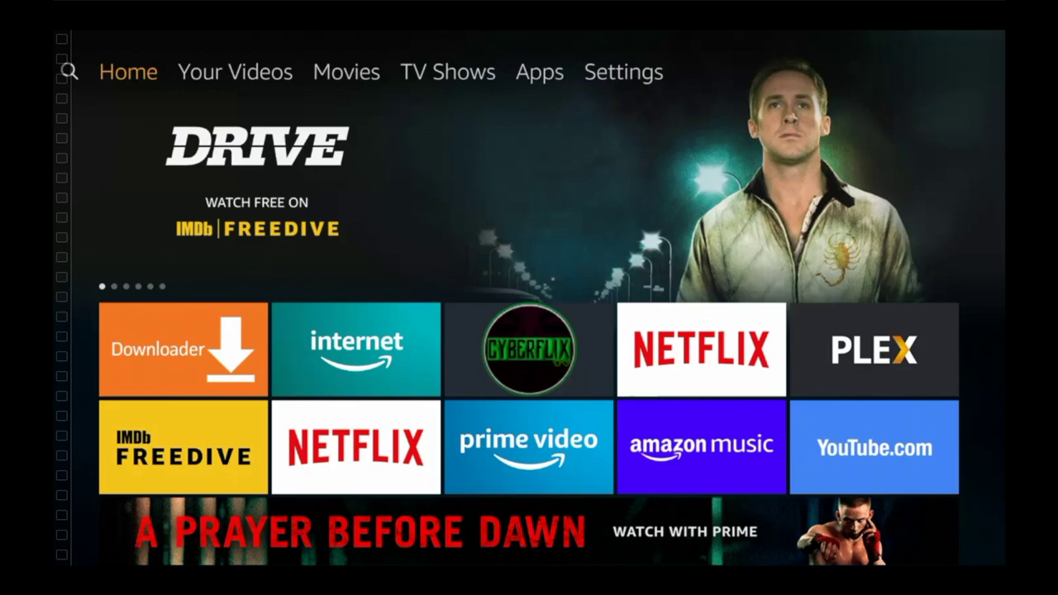
Step: Open the developer options under My Fire TV in Settings
key("Right")
key("Right")
key("Right")
key("Right")
key("Right")
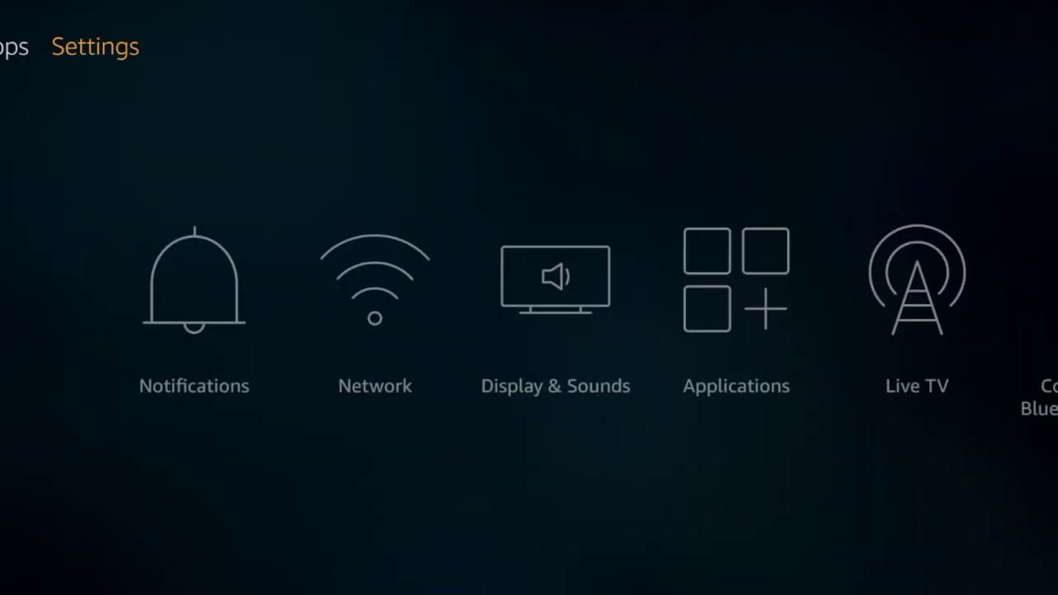
key("Down")
key("Right")
key("Right")
key("Right")
key("Right")
key("Right")
key("Right")
key("Right")
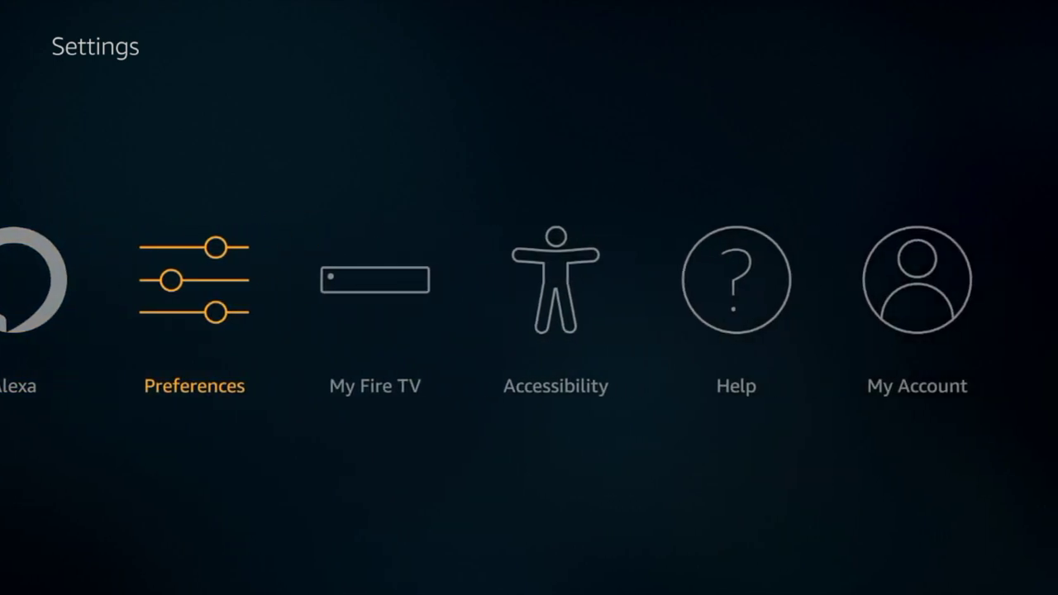
key("Right")
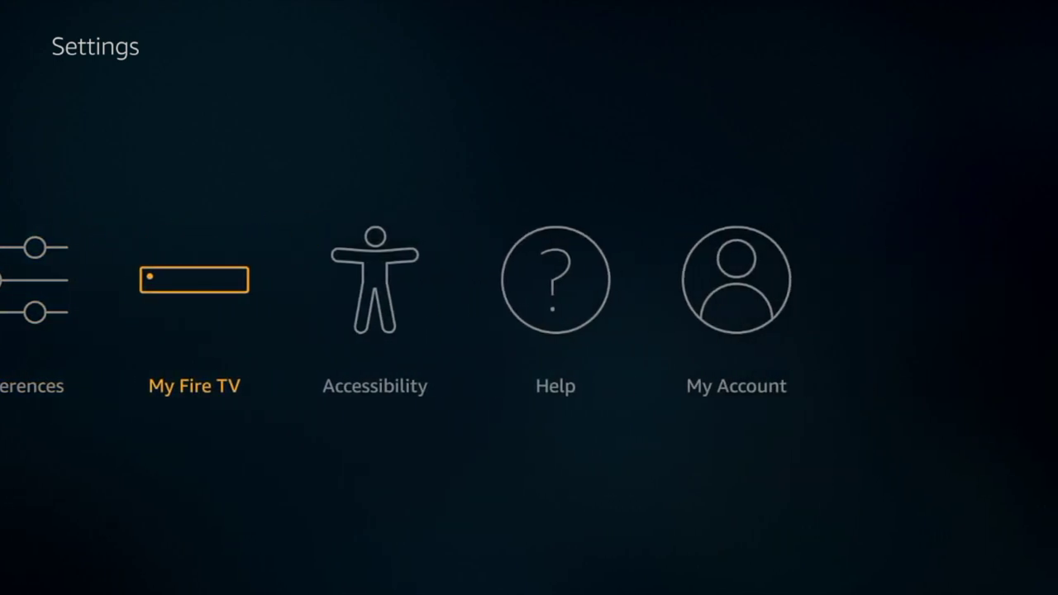
key("Return")
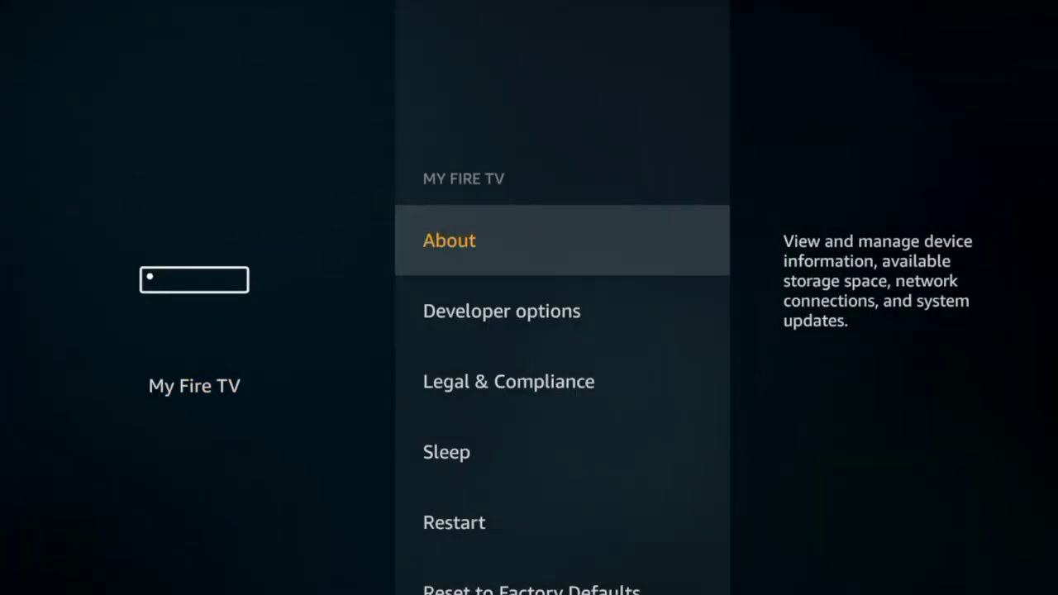
key("Down")
key("Return")
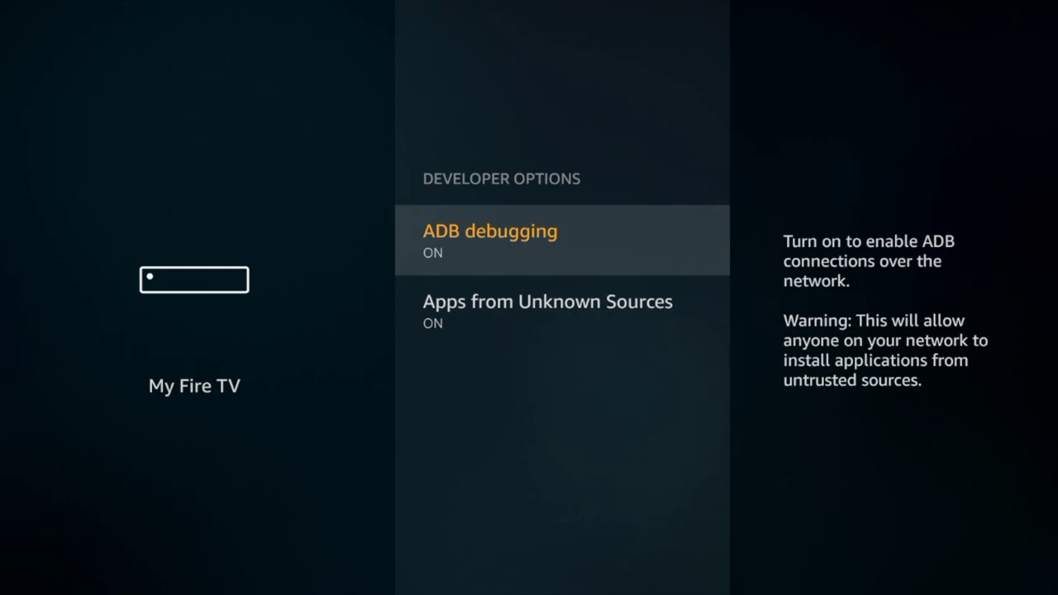
Step: From the home screen, search 'Down' and choose the Downloader suggestion
key("Home")
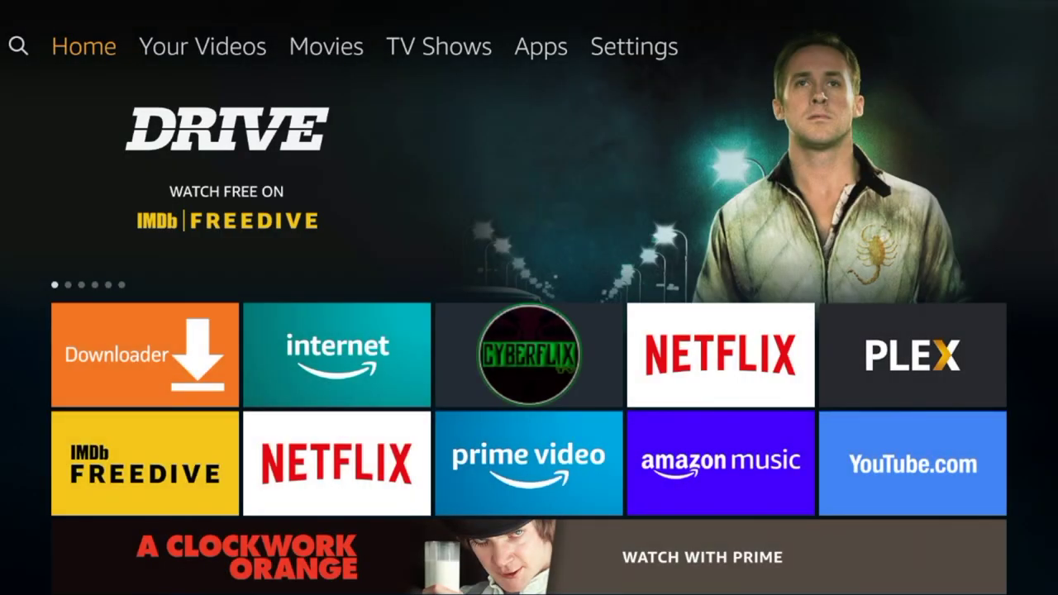
key("Left")
key("Down")
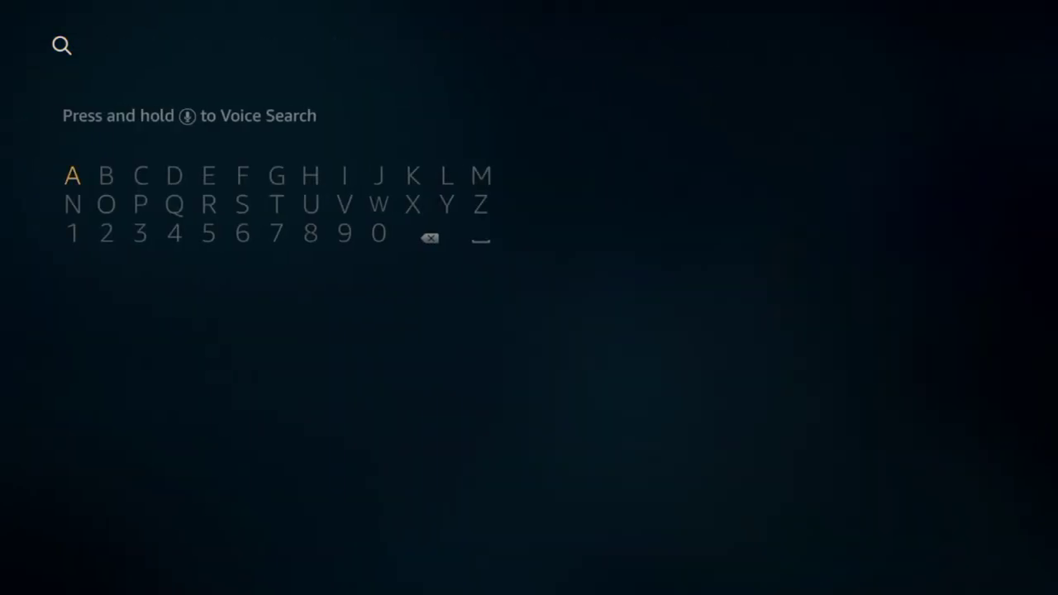
key("Right")
key("Right")
key("Right")
key("Return")
key("Down")
key("Left")
key("Left")
key("Return")
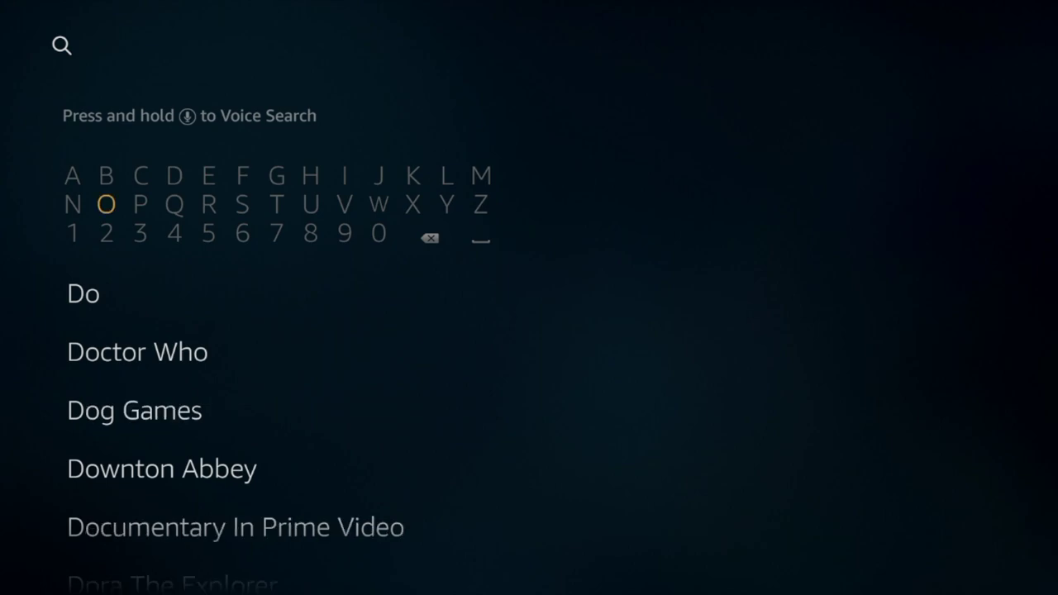
key("Left")
key("Left")
key("Left")
key("Left")
key("Left")
key("Return")
key("Left")
key("Left")
key("Left")
key("Left")
key("Left")
key("Left")
key("Left")
key("Left")
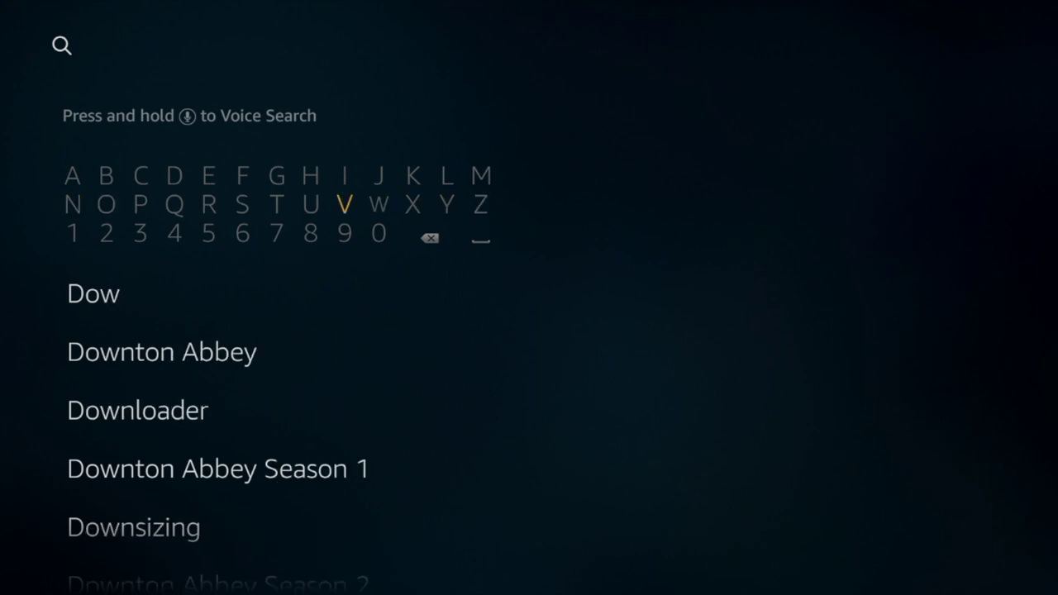
key("Left")
key("Return")
key("Down")
key("Down")
key("Down")
key("Down")
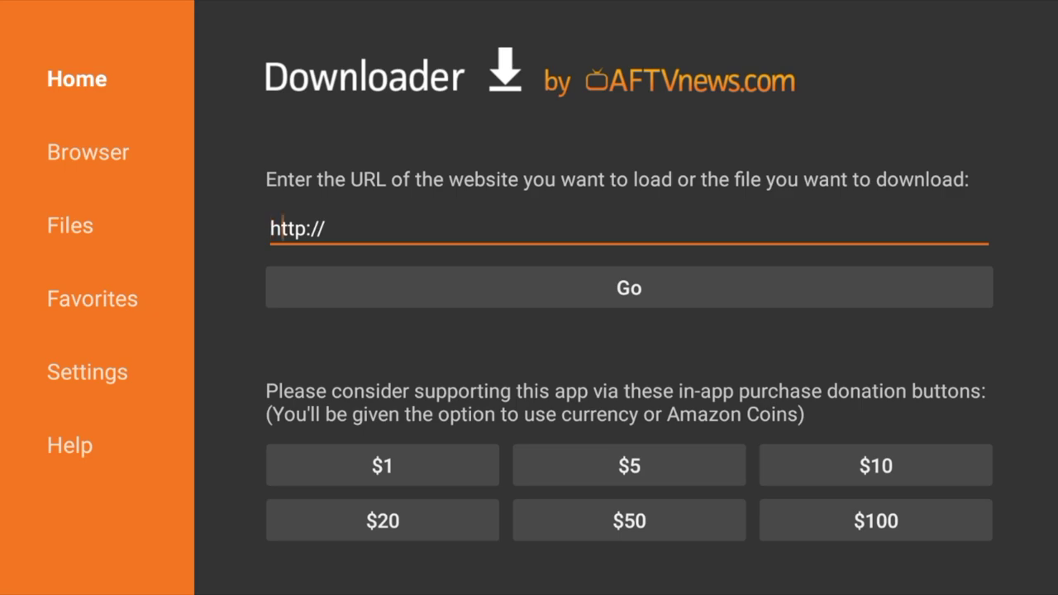
key("Right")
key("Right")
key("Right")
key("Right")
key("Right")
key("Right")
key("Return")
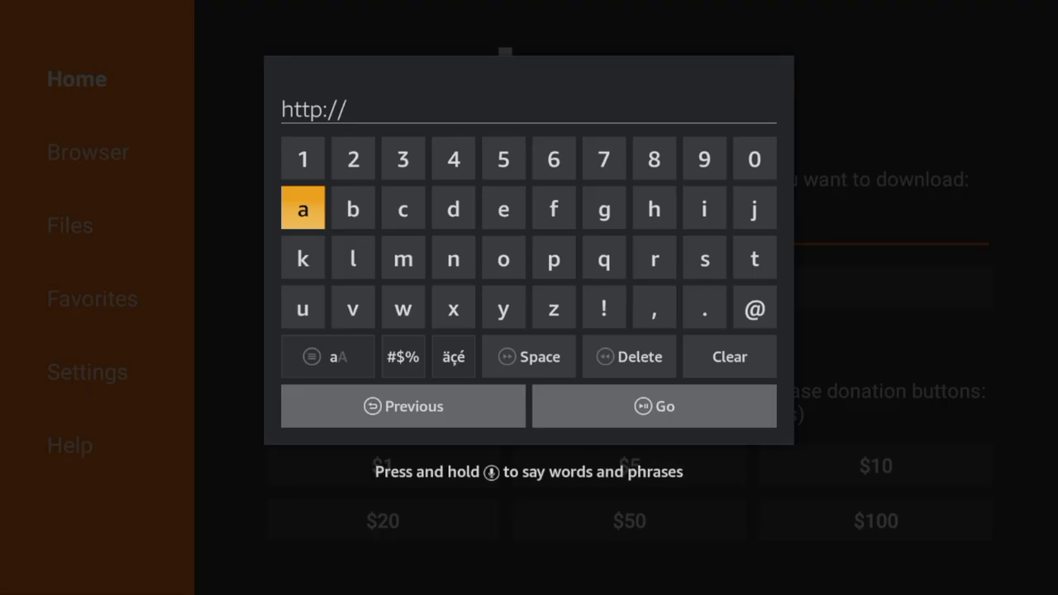
key("Down")
key("Right")
key("Right")
key("Right")
key("Return")
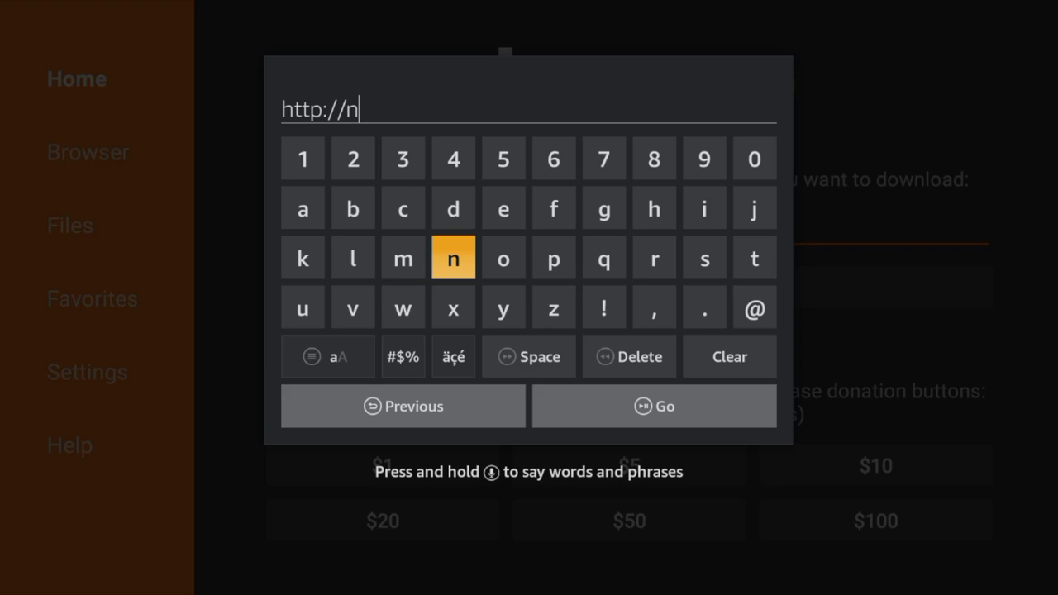
key("Right")
key("Return")
key("Right")
key("Right")
key("Right")
key("Return")
key("Down")
key("Left")
key("Left")
key("Left")
key("Left")
key("Left")
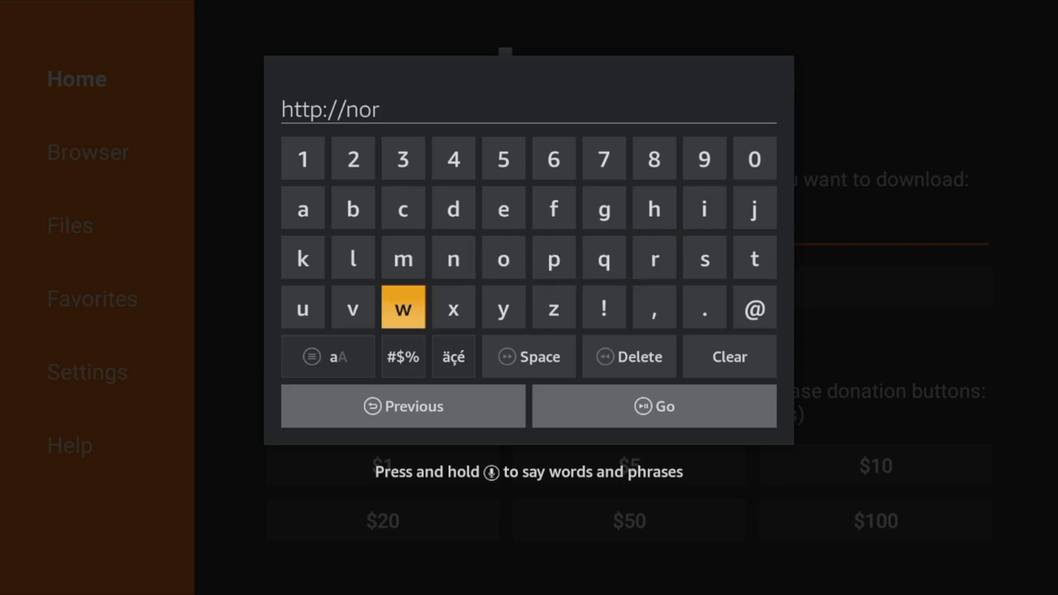
key("Return")
key("Left")
key("Left")
key("Up")
key("Up")
key("Return")
key("Down")
key("Right")
key("Right")
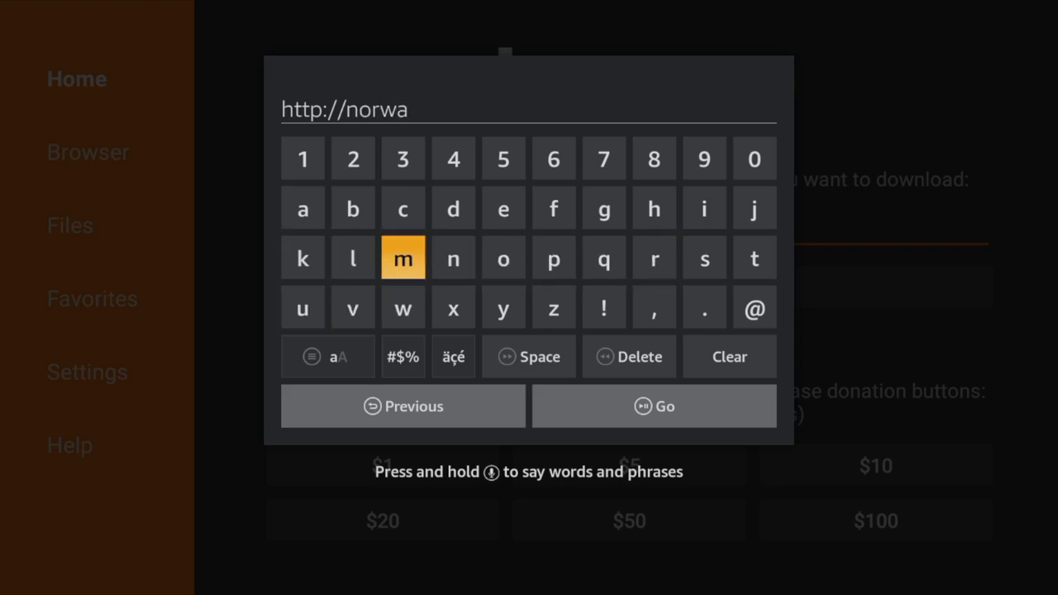
key("Right")
key("Right")
key("Right")
key("Right")
key("Right")
key("Right")
key("Right")
key("Return")
key("Up")
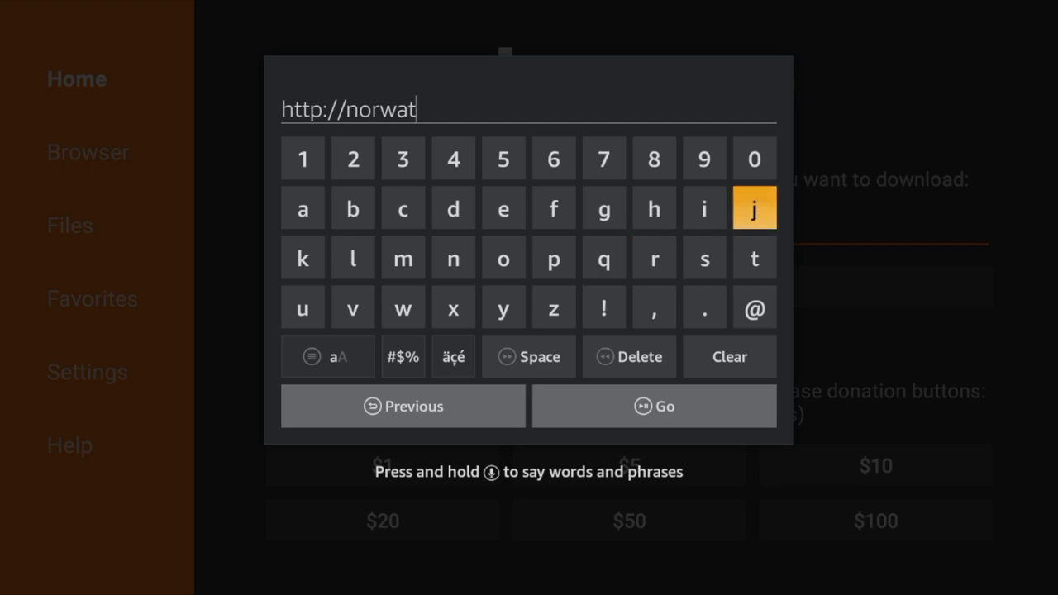
key("Left")
key("Left")
key("Left")
key("Left")
key("Left")
key("Return")
key("Down")
key("Left")
key("Left")
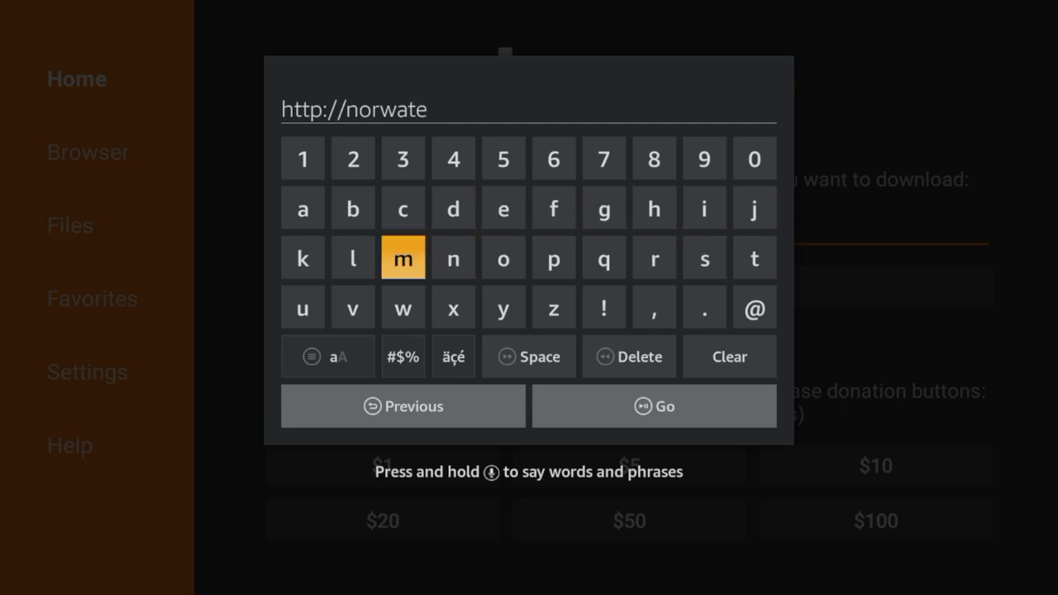
key("Left")
key("Left")
key("Return")
key("Down")
key("Right")
key("Right")
key("Right")
key("Right")
key("Right")
key("Right")
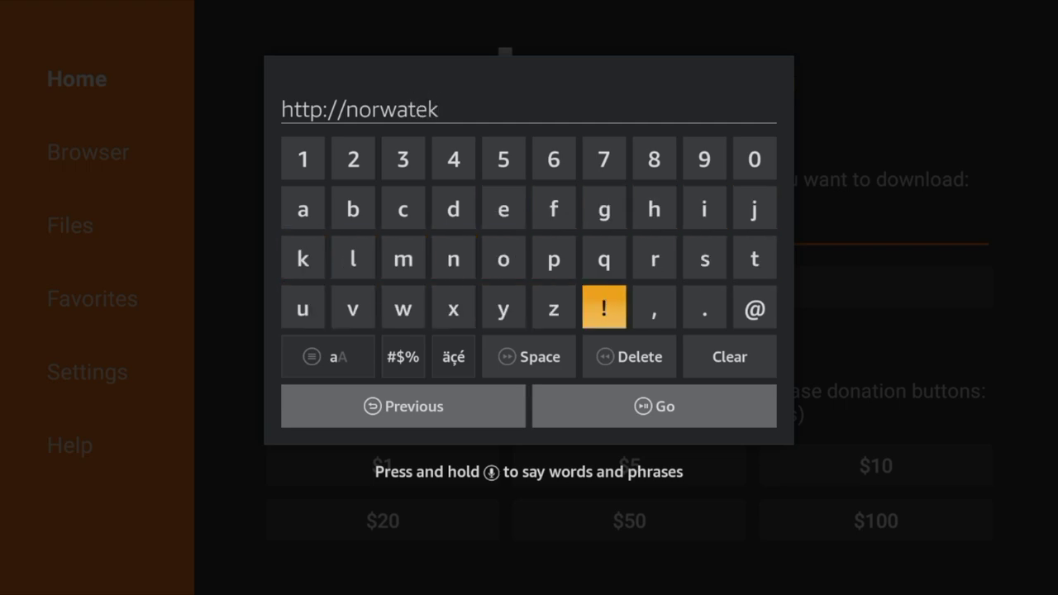
key("Right")
key("Right")
key("Return")
key("Up")
key("Up")
key("Left")
key("Left")
key("Left")
key("Left")
key("Left")
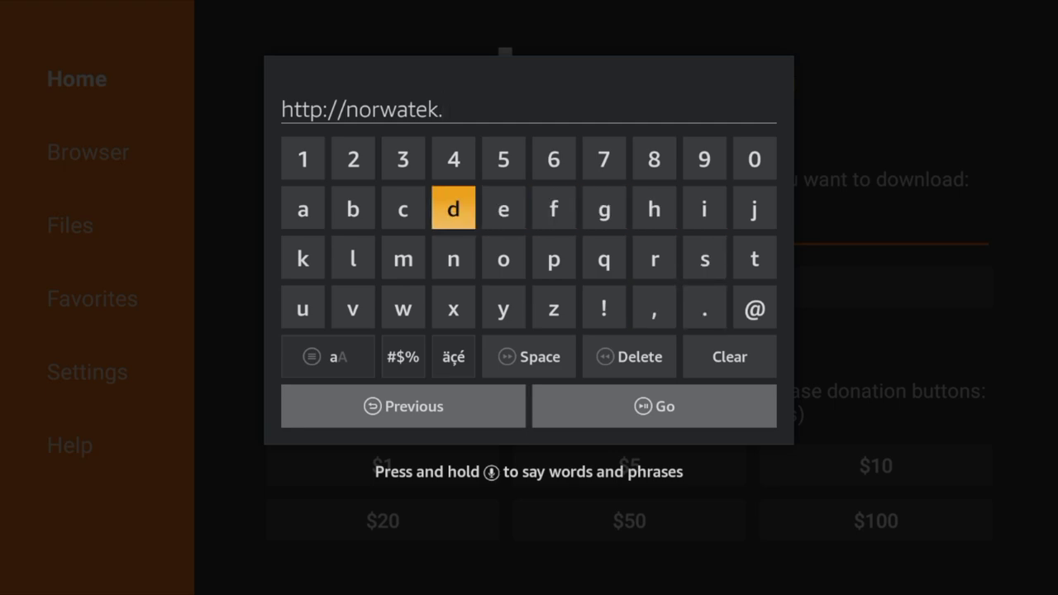
key("Left")
key("Return")
key("Down")
key("Right")
key("Right")
key("Return")
key("Left")
key("Left")
key("Return")
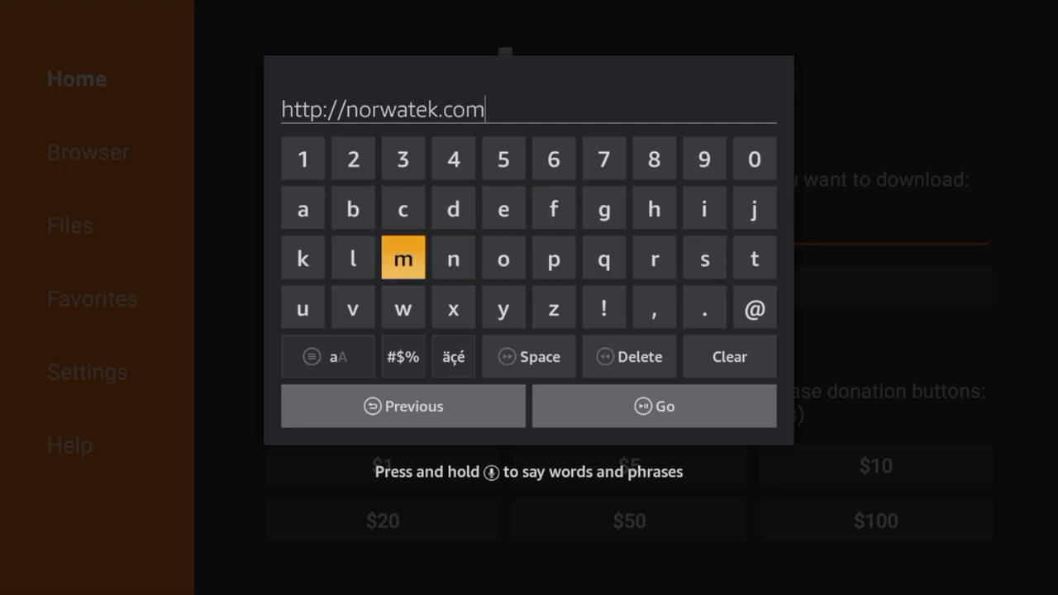
key("Down")
key("Down")
key("Return")
key("Up")
key("Up")
key("Right")
key("Return")
key("Up")
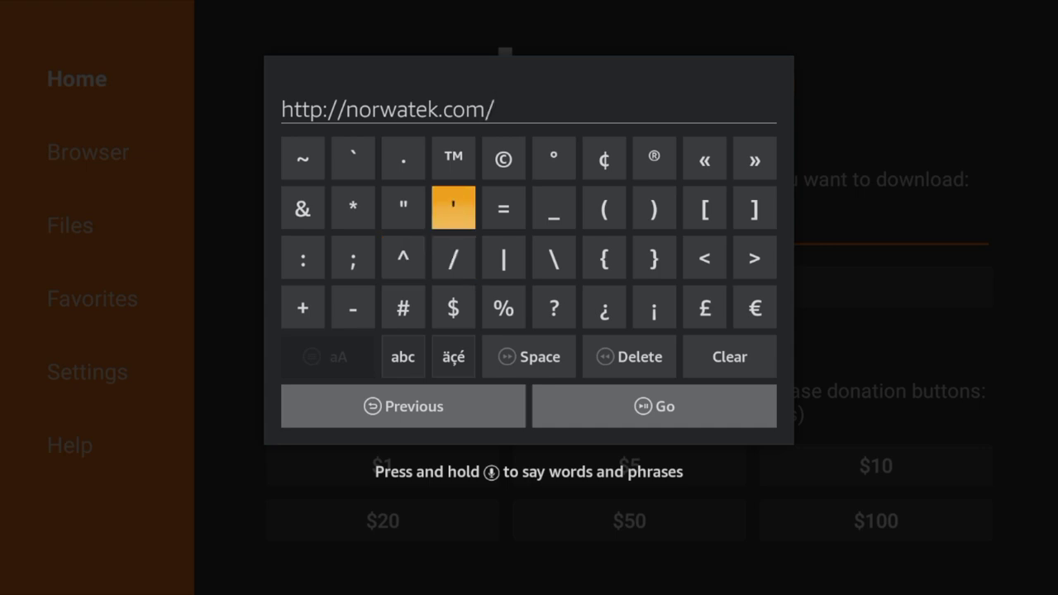
key("Down")
key("Down")
key("Down")
key("Left")
key("Return")
key("Up")
key("Up")
key("Right")
key("Right")
key("Right")
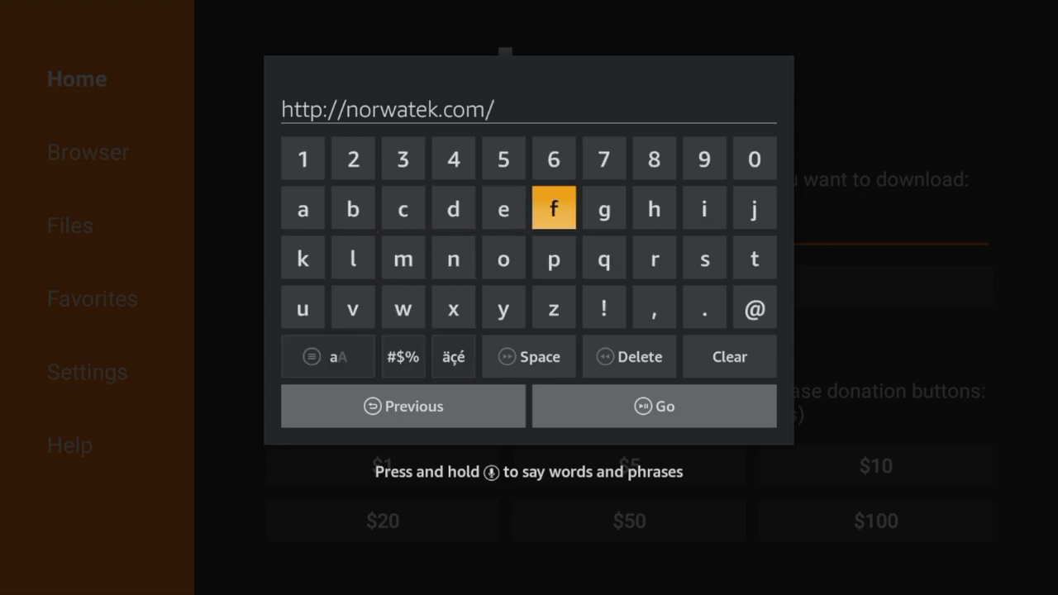
key("Right")
key("Return")
key("Left")
key("Left")
key("Return")
key("Left")
key("Left")
key("Left")
key("Left")
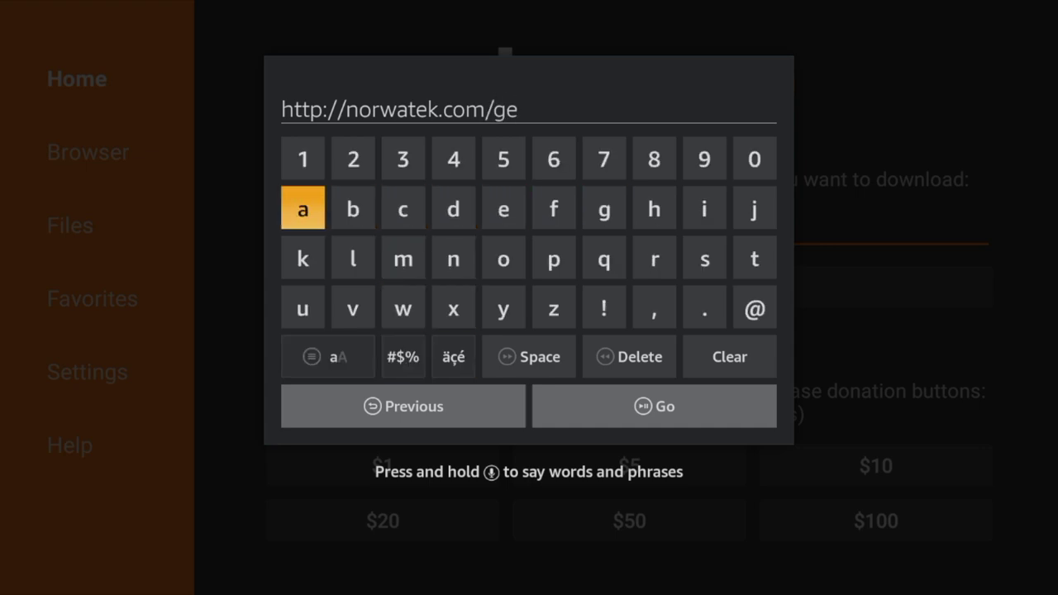
key("Return")
key("Down")
key("Left")
key("Left")
key("Left")
key("Return")
key("Right")
key("Return")
key("Down")
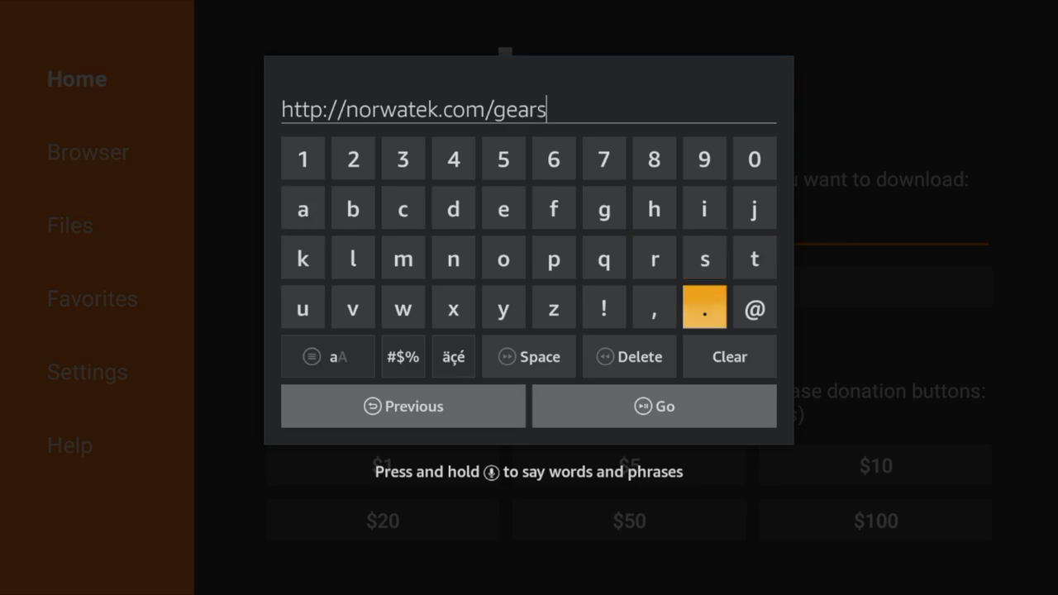
key("Return")
key("Up")
key("Up")
key("Right")
key("Right")
key("Return")
key("Down")
key("Left")
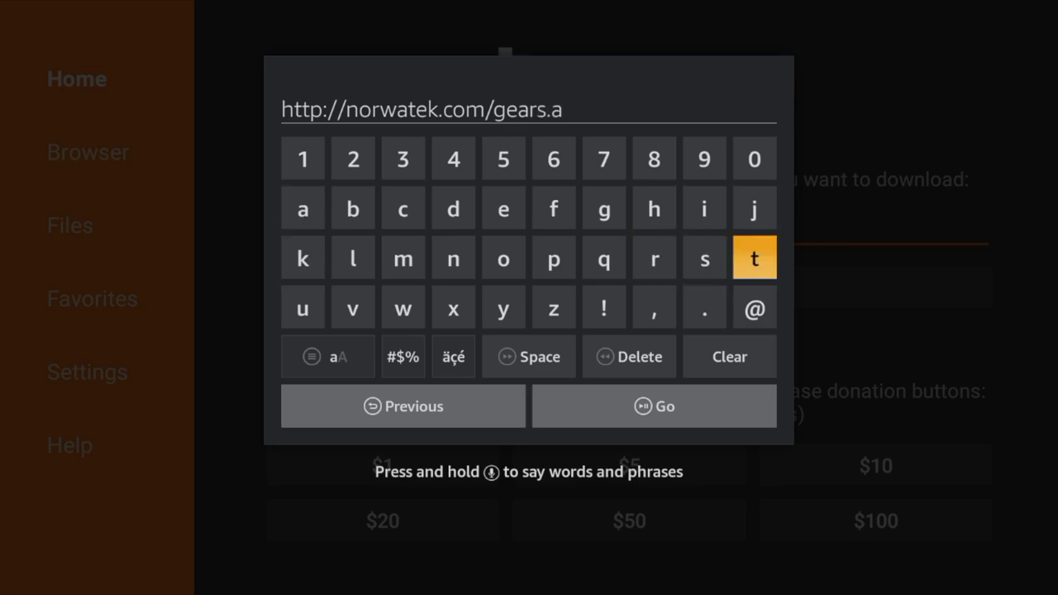
key("Left")
key("Left")
key("Left")
key("Left")
key("Return")
key("Left")
key("Left")
key("Left")
key("Left")
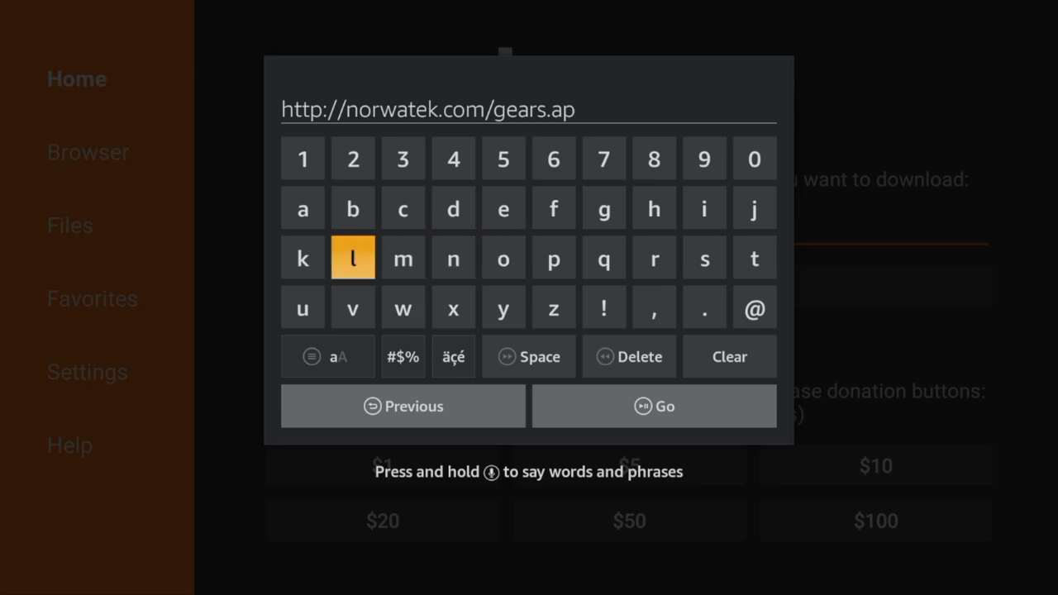
key("Left")
key("Return")
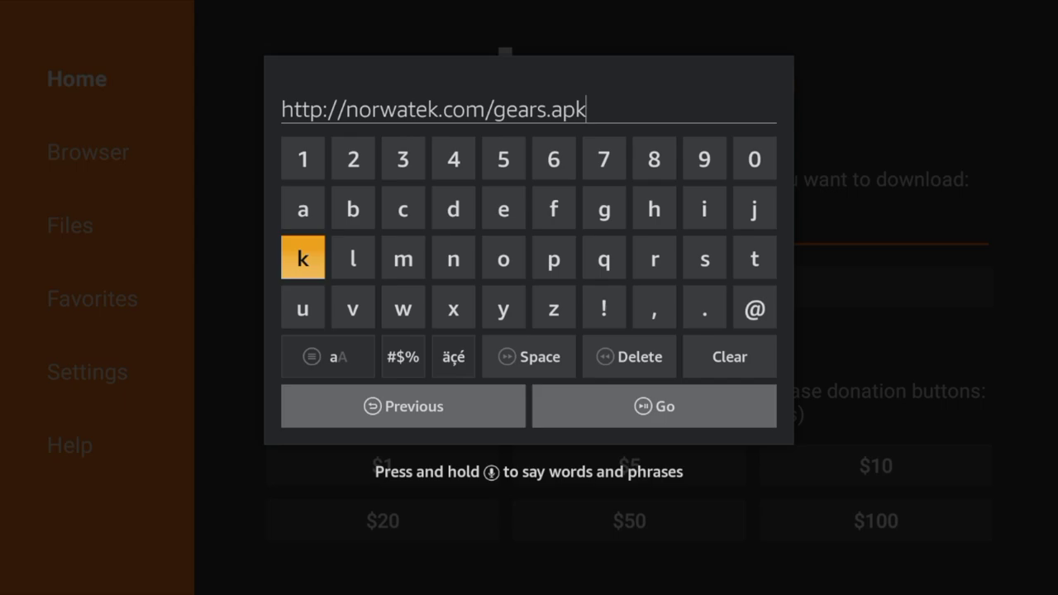
Step: Download gears.apk (58.1 MB), install GearsTv, and close the installer
key("Return")
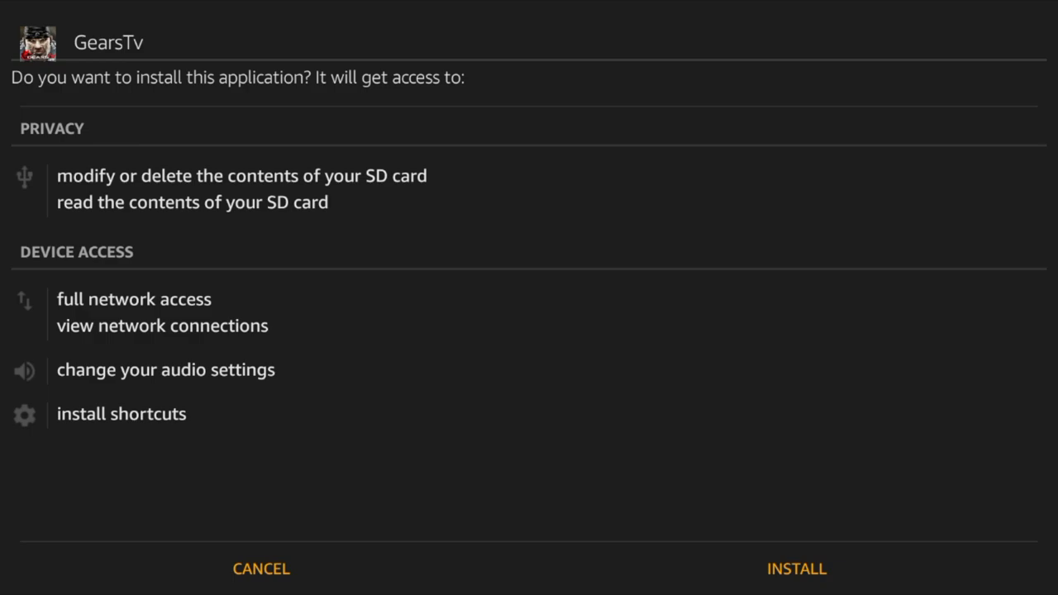
key("Down")
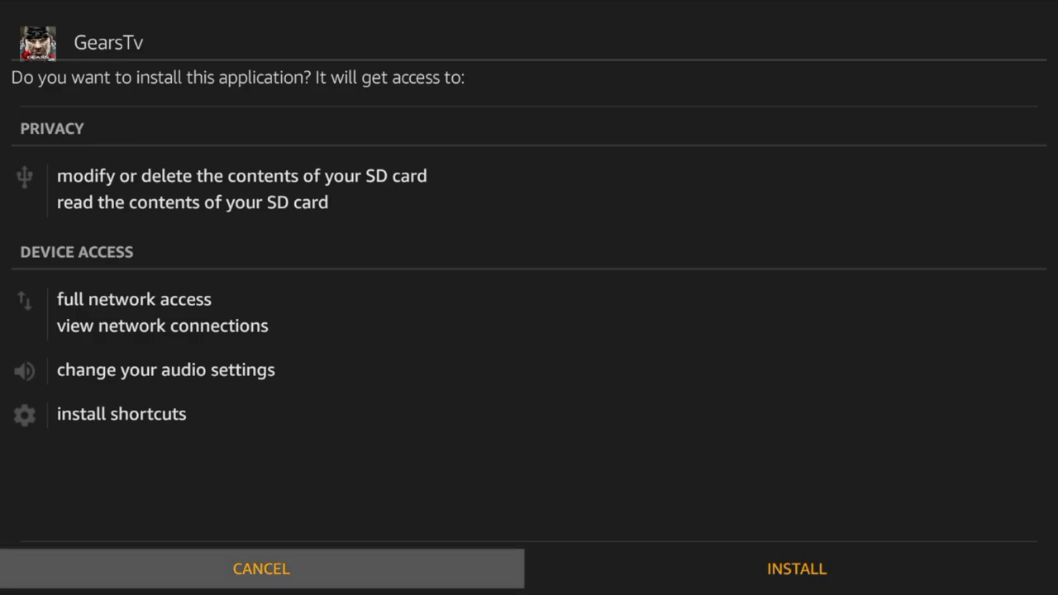
key("Right")
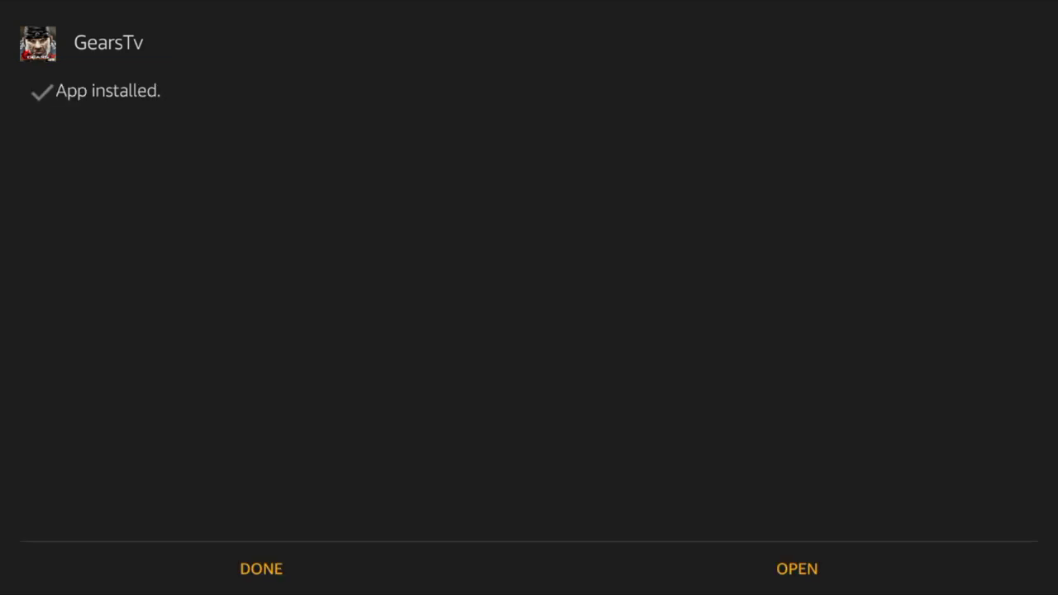
key("Left")
key("Return")
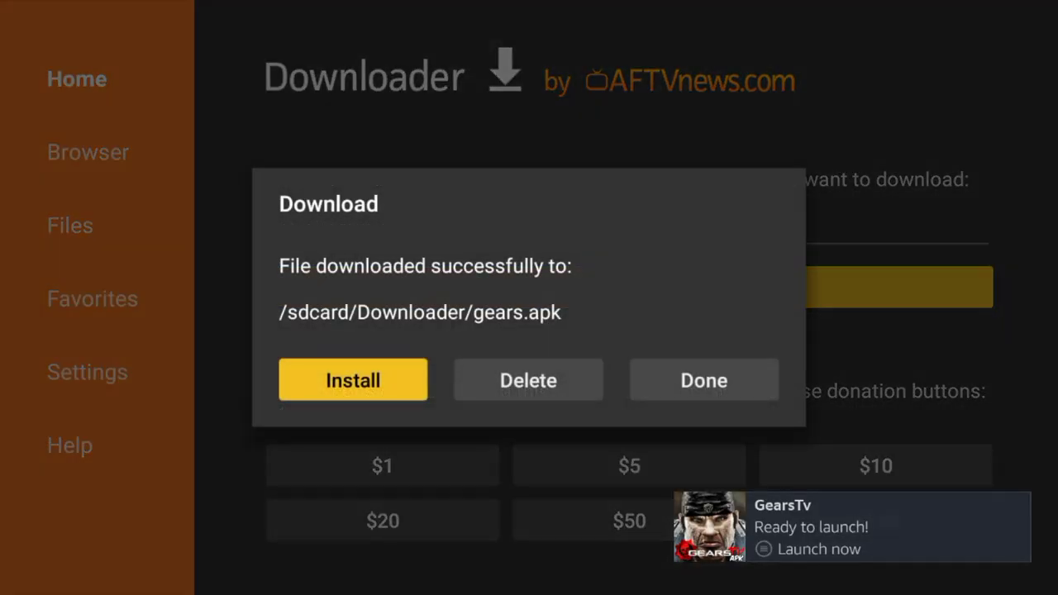
Step: Dismiss the gears.apk dialog and erase gears.apk from the URL
key("Right")
key("Right")
key("Return")
key("Up")
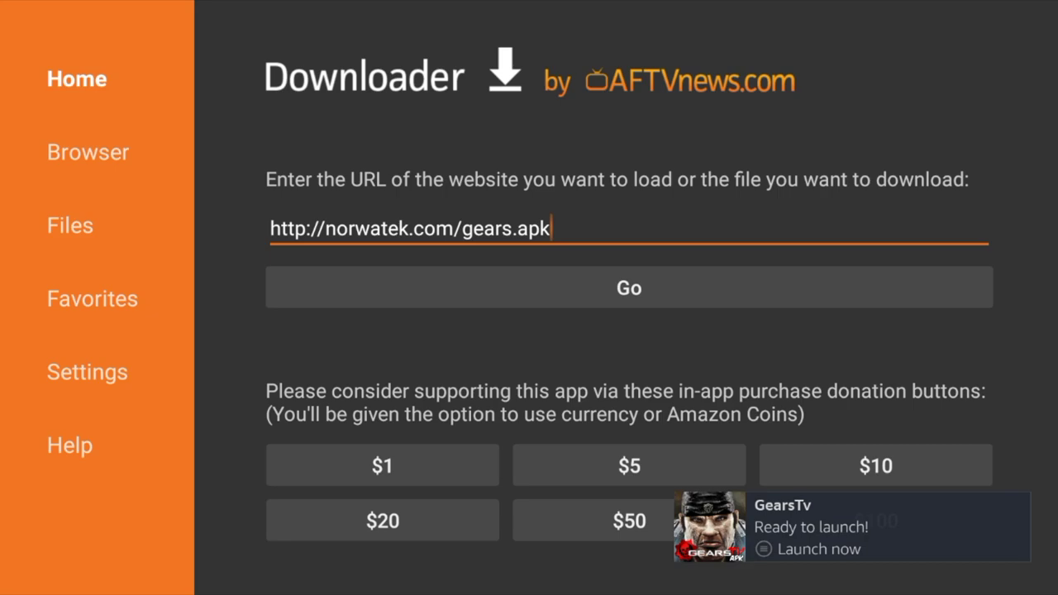
key("Return")
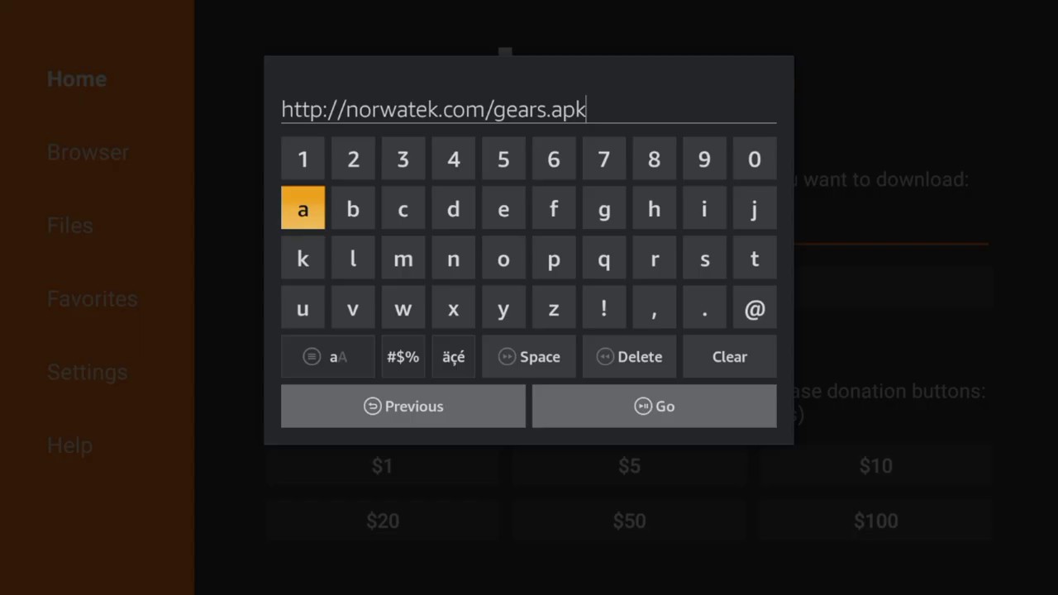
key("Down")
key("Down")
key("Right")
key("Right")
key("Right")
key("Right")
key("Right")
key("Right")
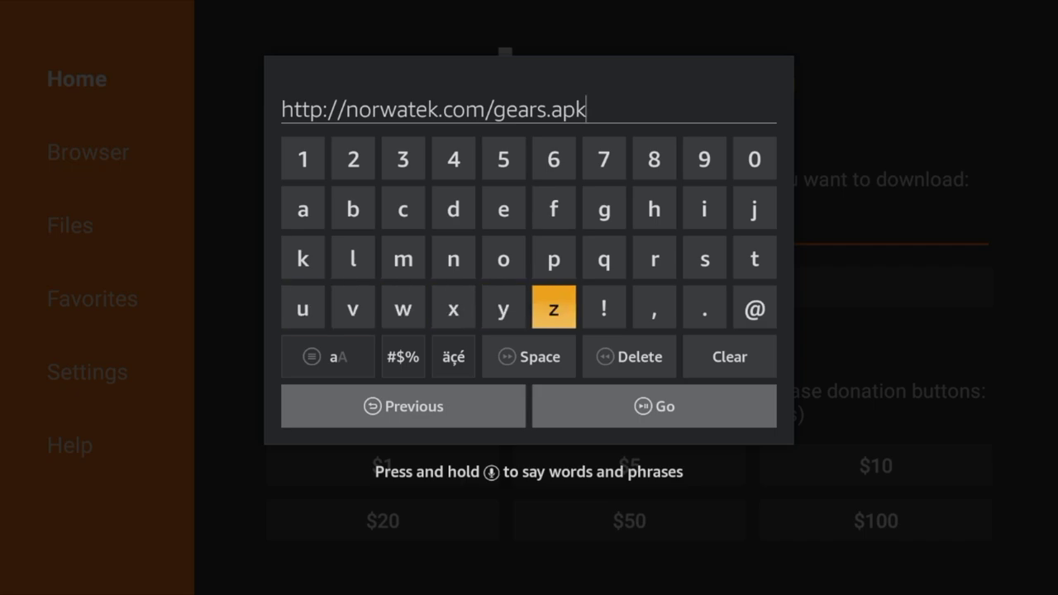
key("Down")
key("Return")
key("Return")
key("Return")
key("Return")
key("Return")
key("Return")
key("Return")
key("Return")
key("Return")
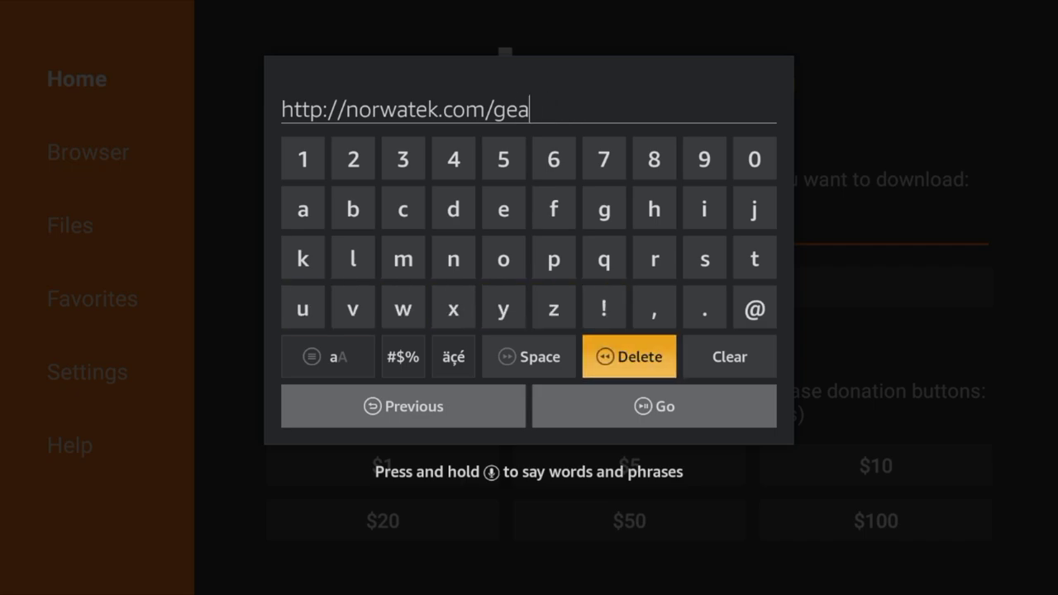
key("Up")
key("Up")
key("Right")
key("Right")
key("Right")
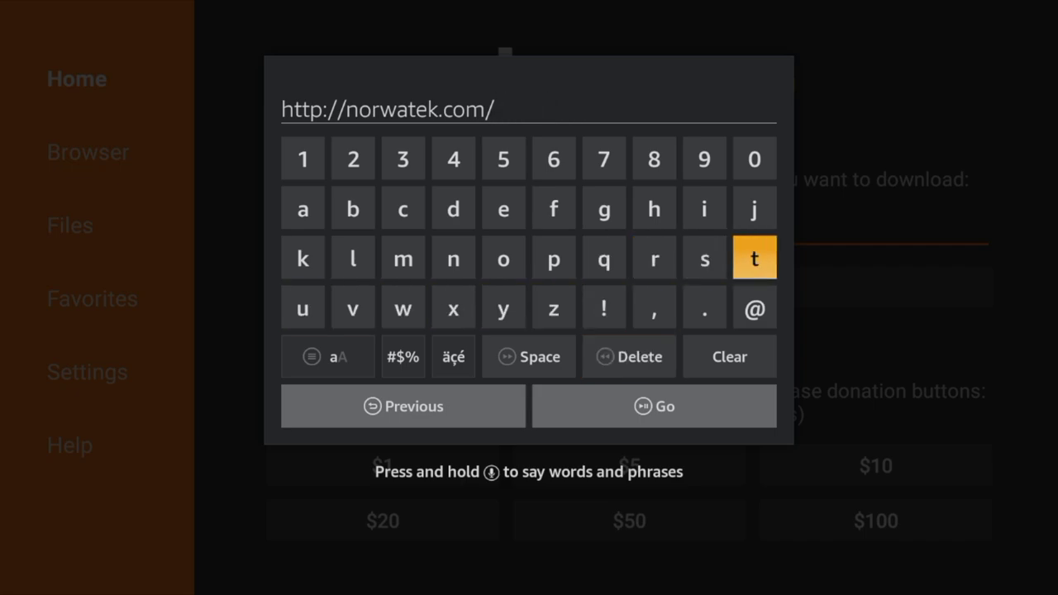
key("Left")
key("Right")
key("Return")
key("Left")
key("Left")
key("Left")
key("Left")
key("Left")
key("Left")
key("Left")
key("Left")
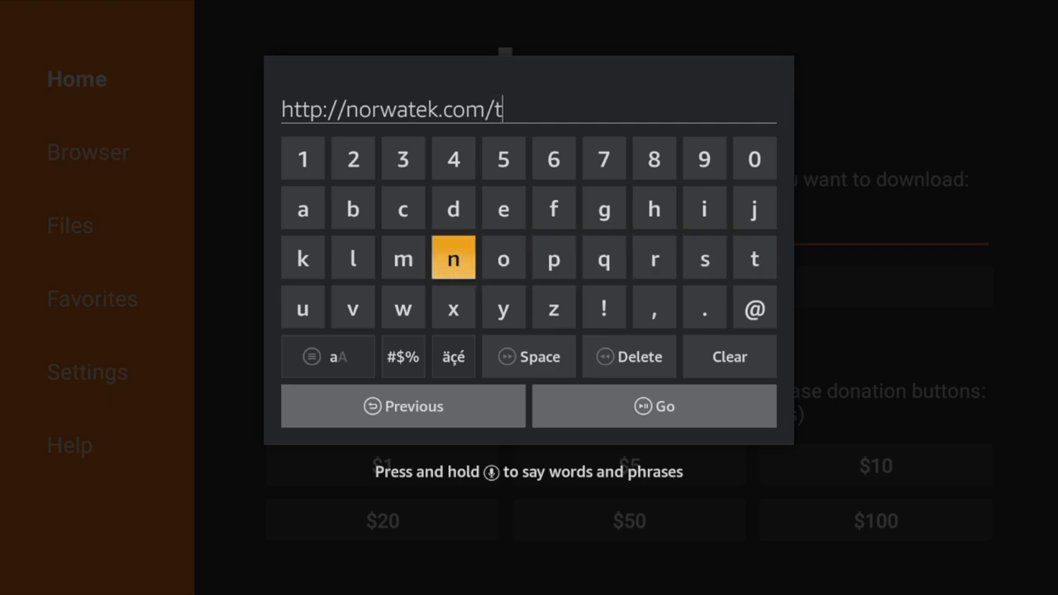
key("Down")
key("Return")
key("Right")
key("Right")
key("Right")
key("Right")
key("Right")
key("Right")
key("Right")
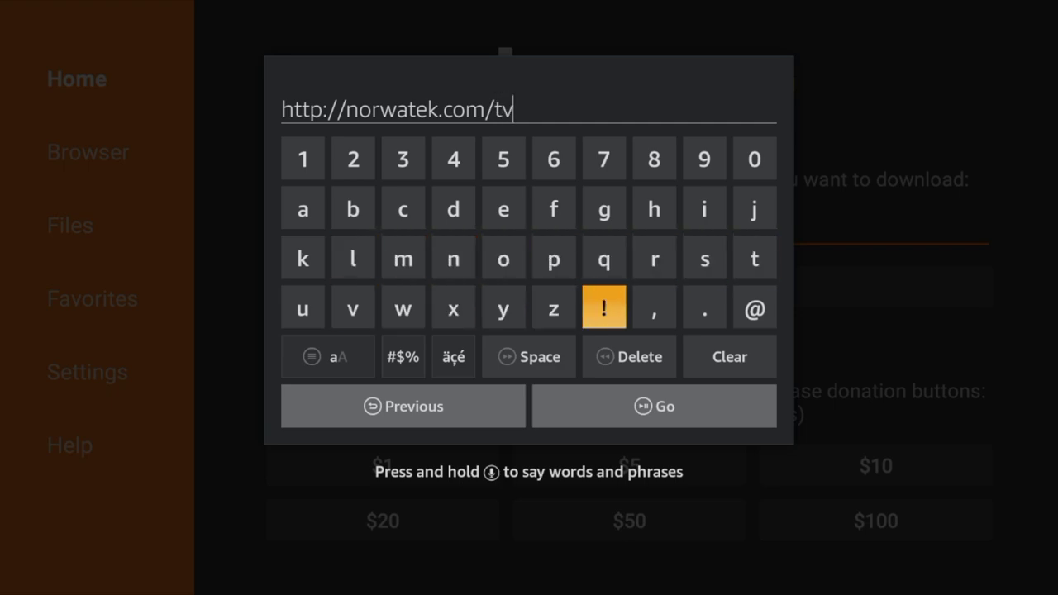
key("Return")
key("Up")
key("Up")
key("Right")
key("Right")
key("Return")
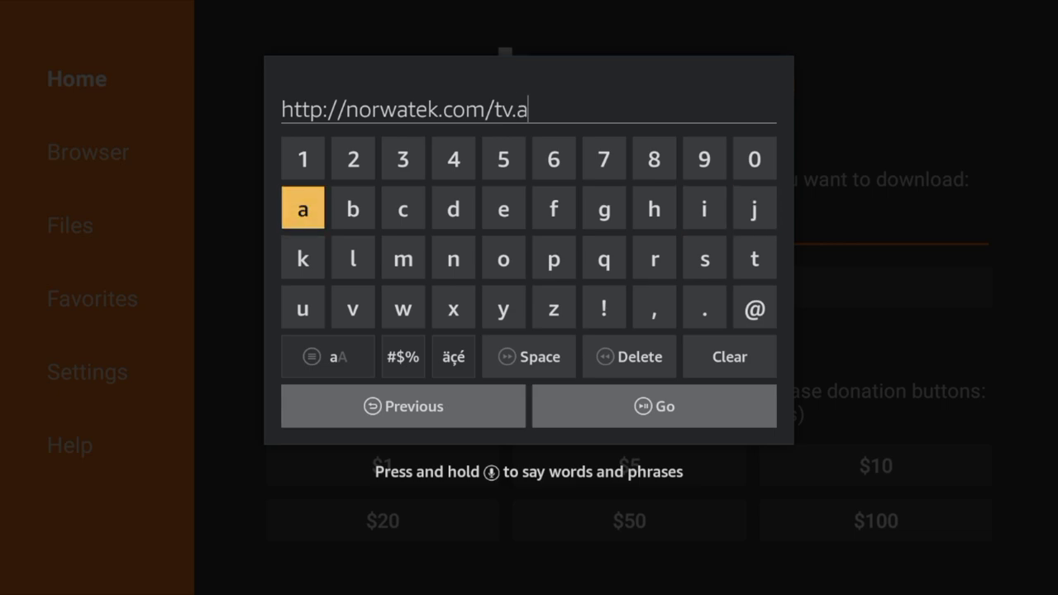
key("Down")
key("Right")
key("Right")
key("Right")
key("Right")
key("Right")
key("Return")
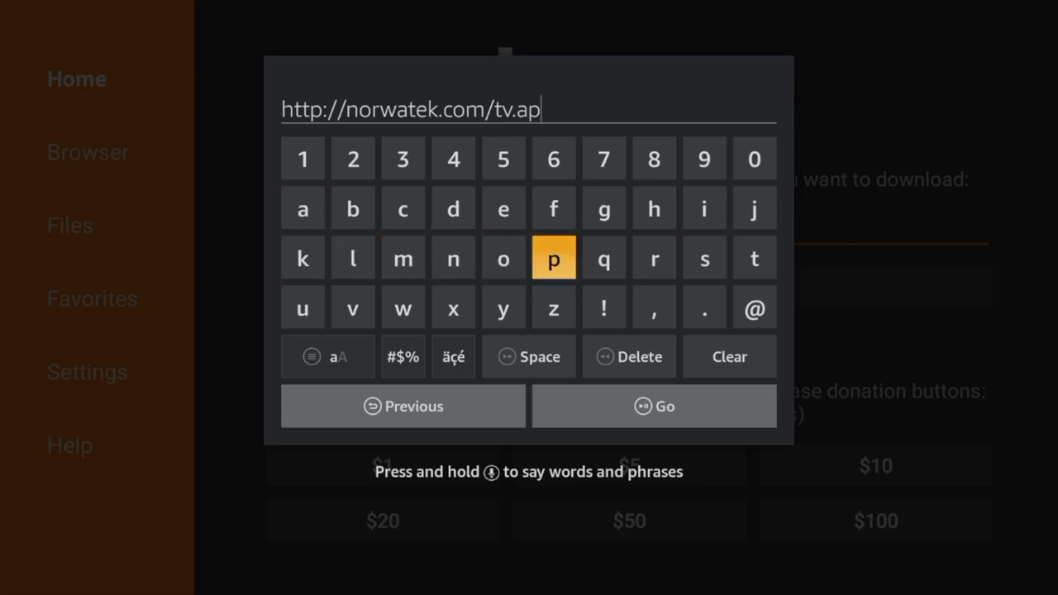
key("Left")
key("Left")
key("Left")
key("Left")
key("Left")
key("Return")
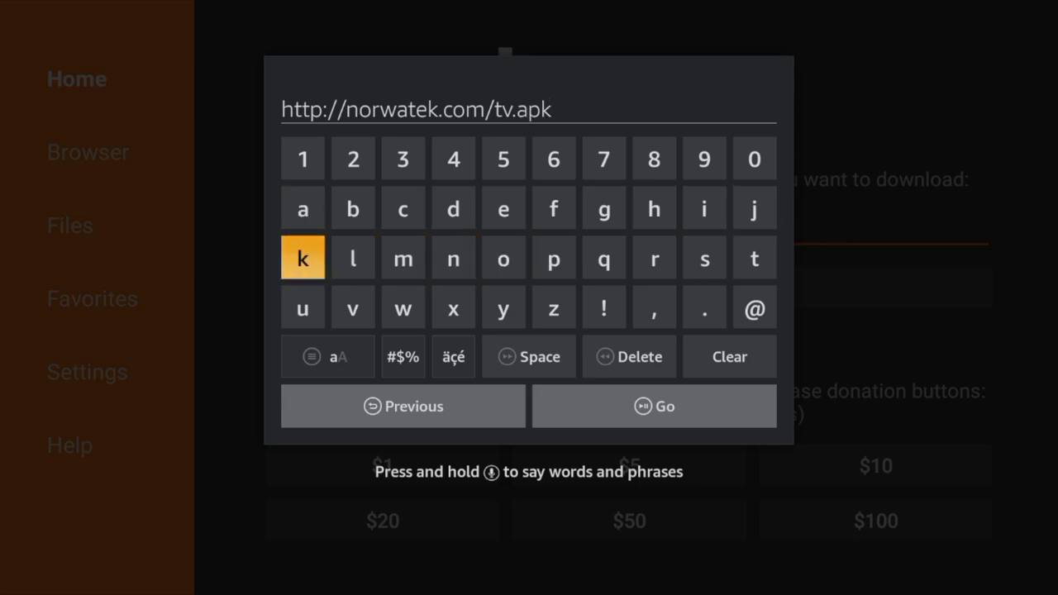
Step: Download tv.apk and install M-TV Pro Guide Apk
key("XF86AudioPlay")
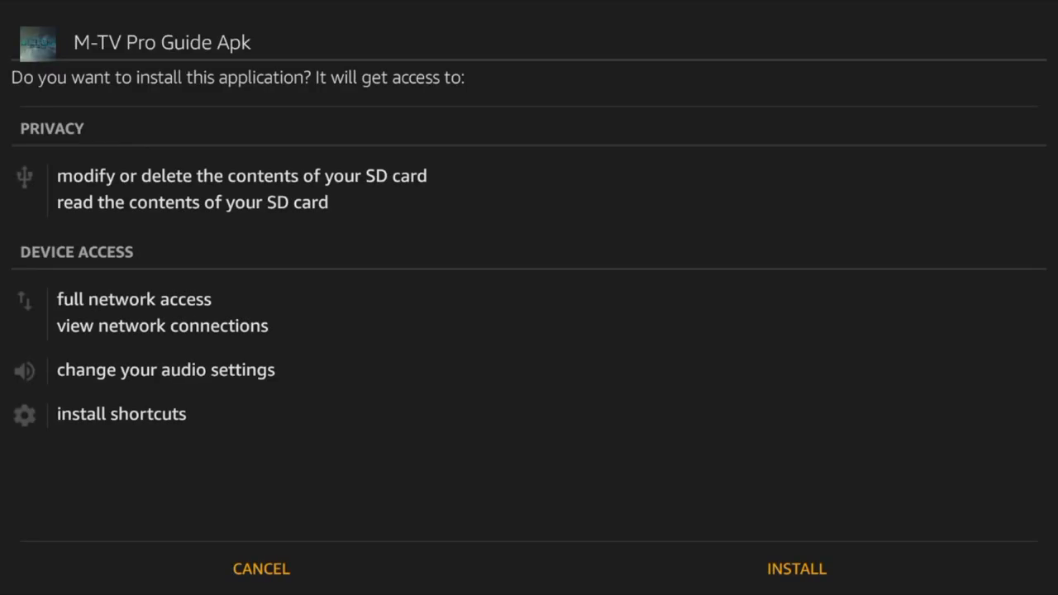
key("Right")
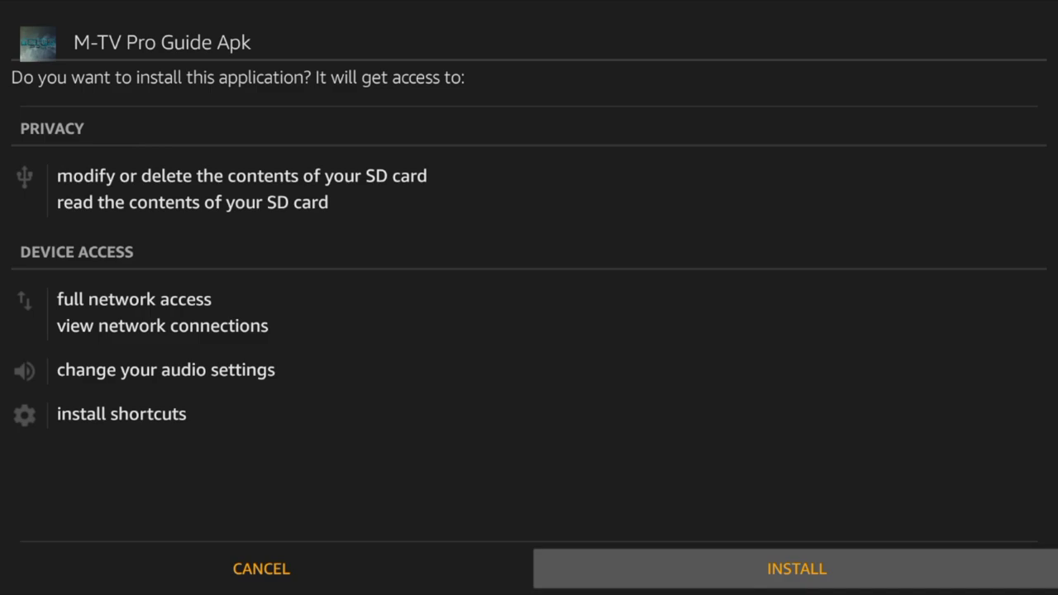
key("Return")
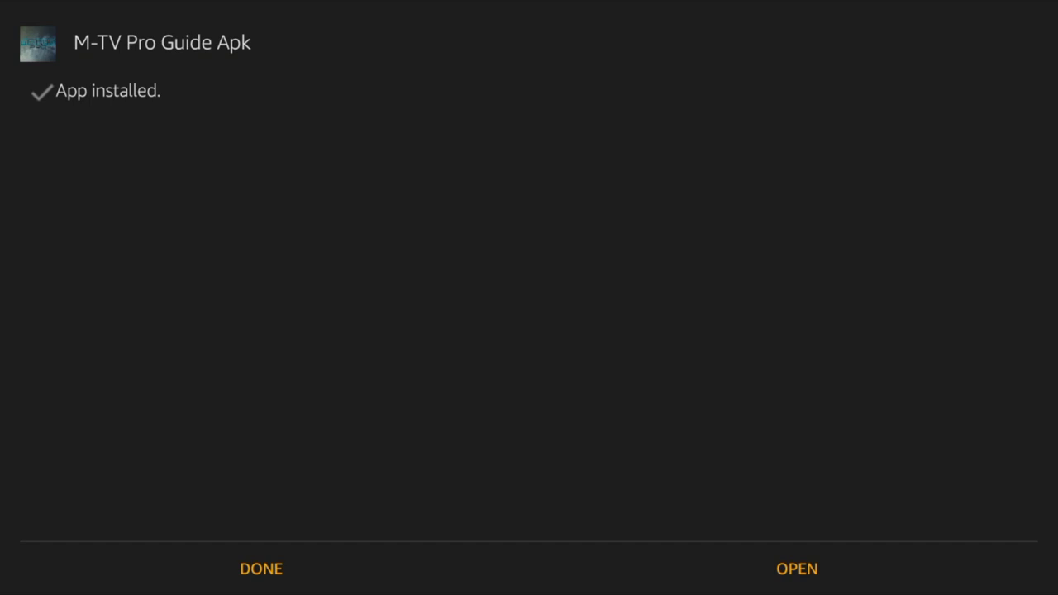
Step: Close the M-TV Pro Guide installer and dismiss the tv.apk download dialog
left_click(261, 569)
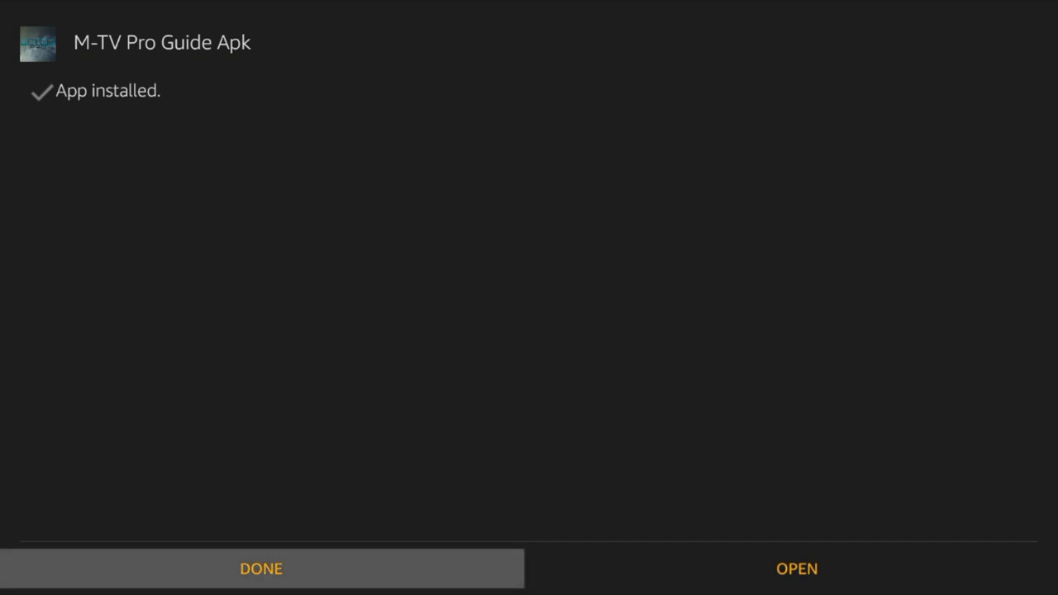
key("Return")
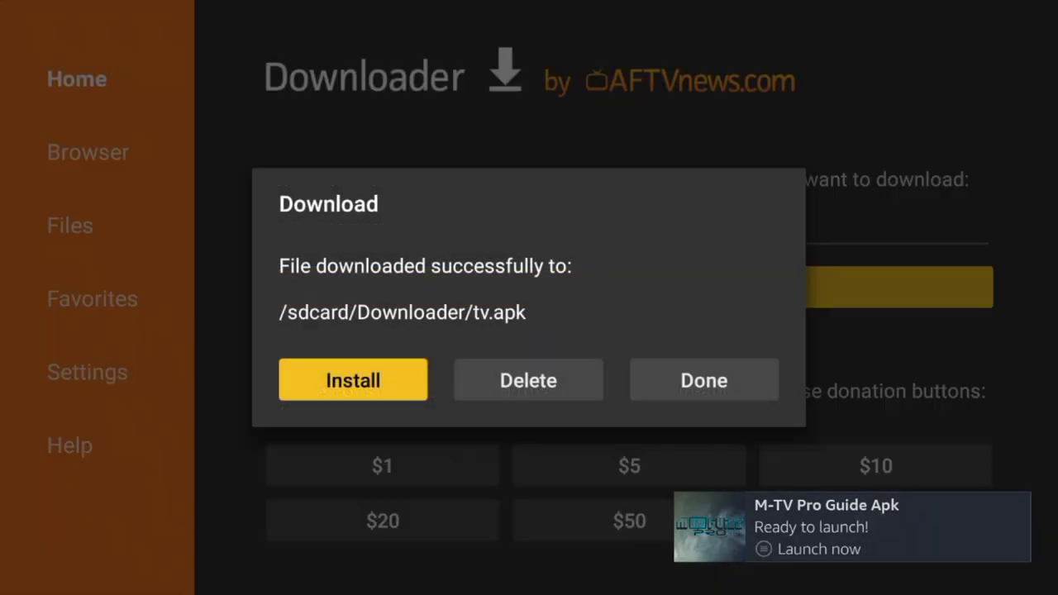
key("Right")
key("Right")
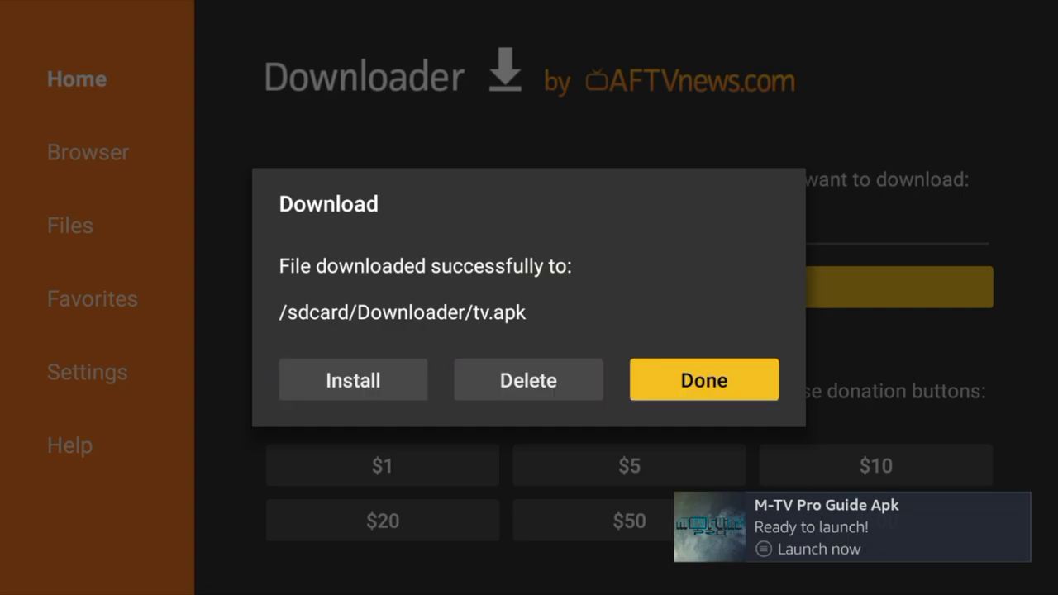
key("Return")
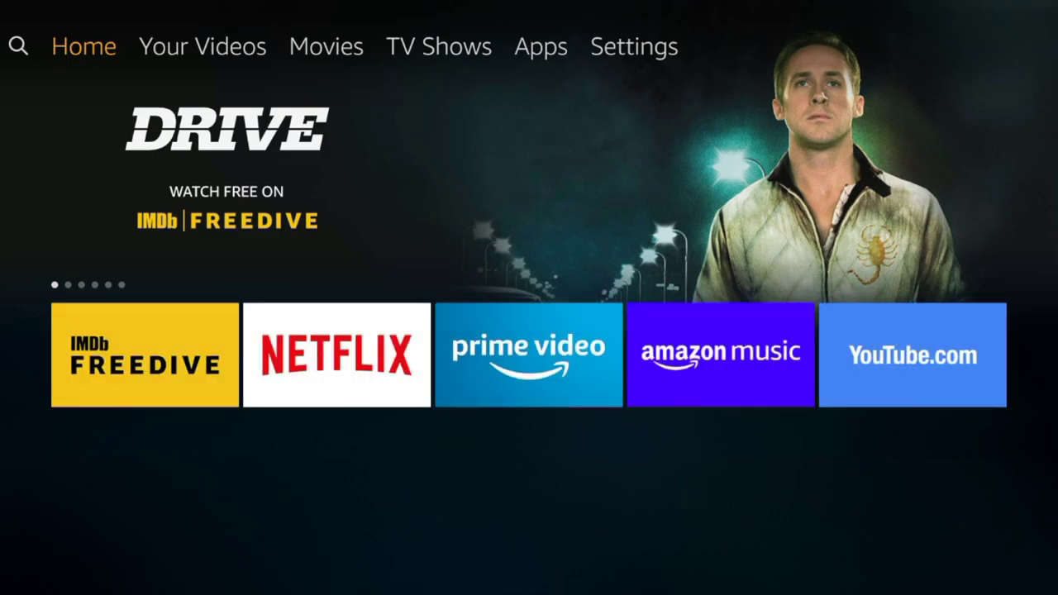
Step: Go down to the Your Apps & Channels row, move past Plex to the end, and open See All
key("Down")
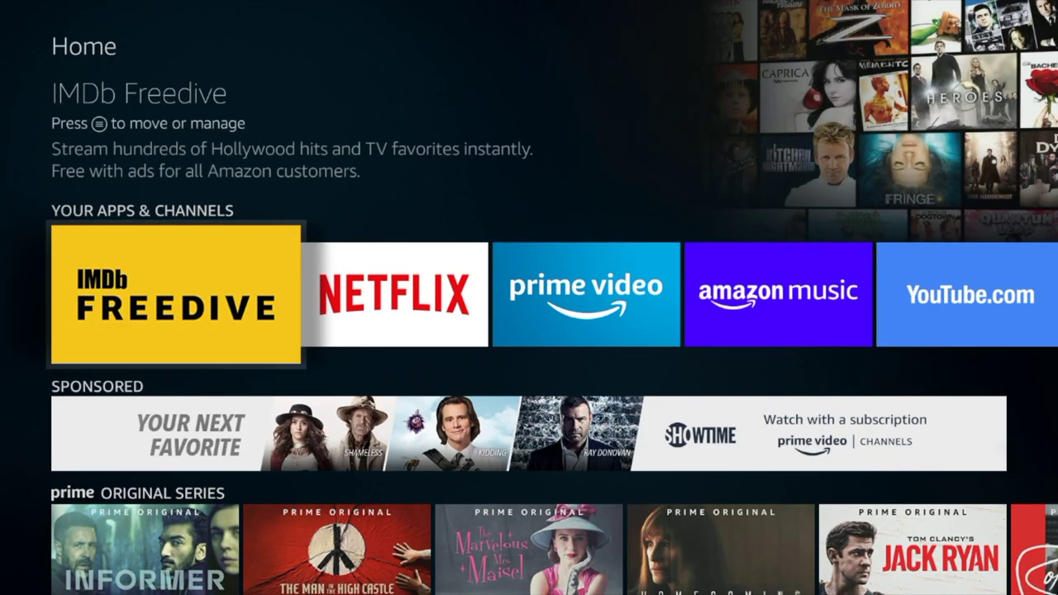
key("Up")
key("Up")
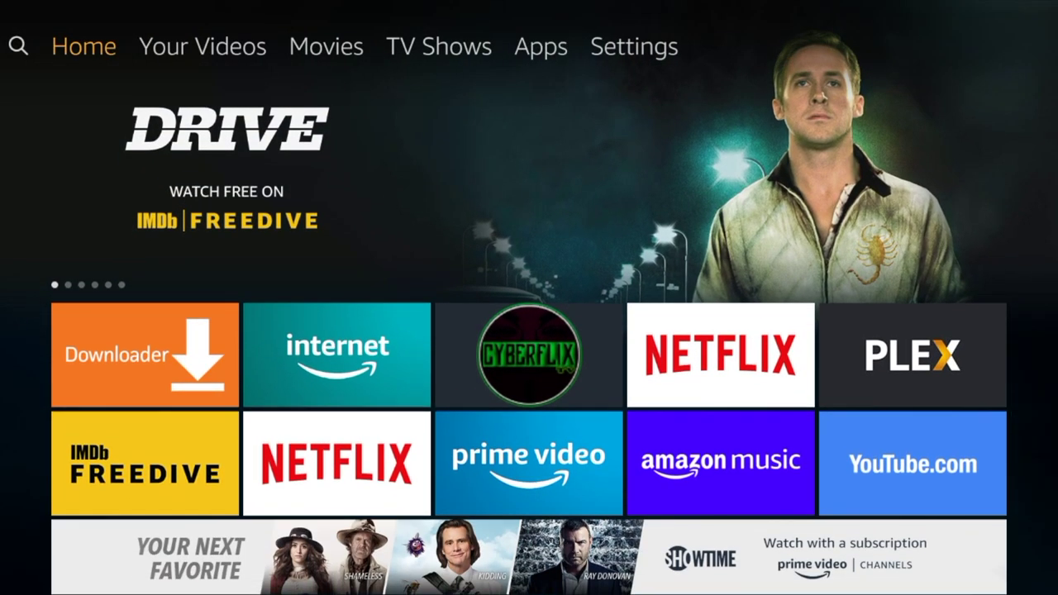
key("Down")
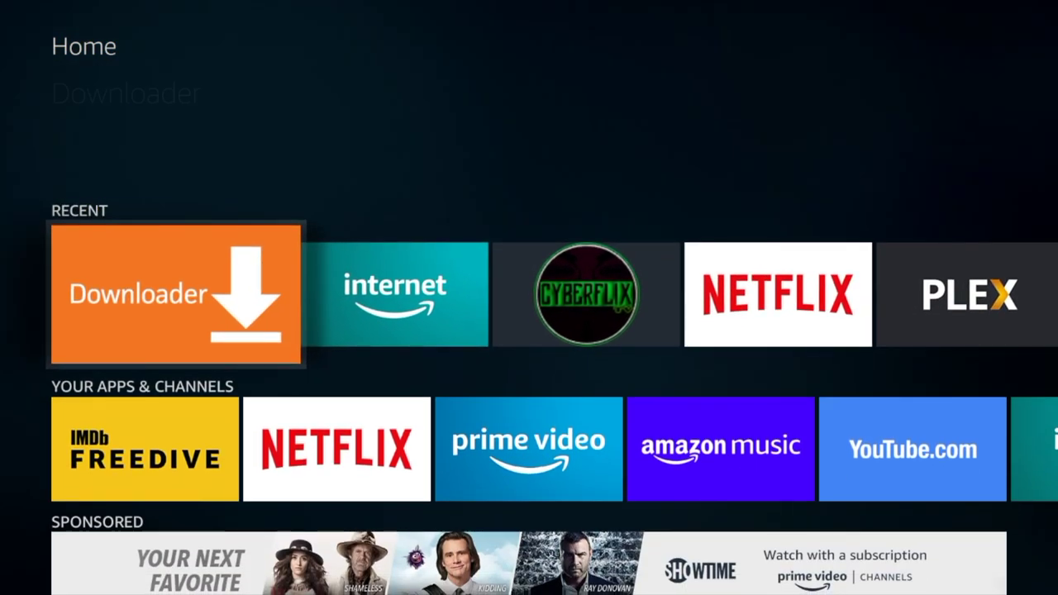
key("Down")
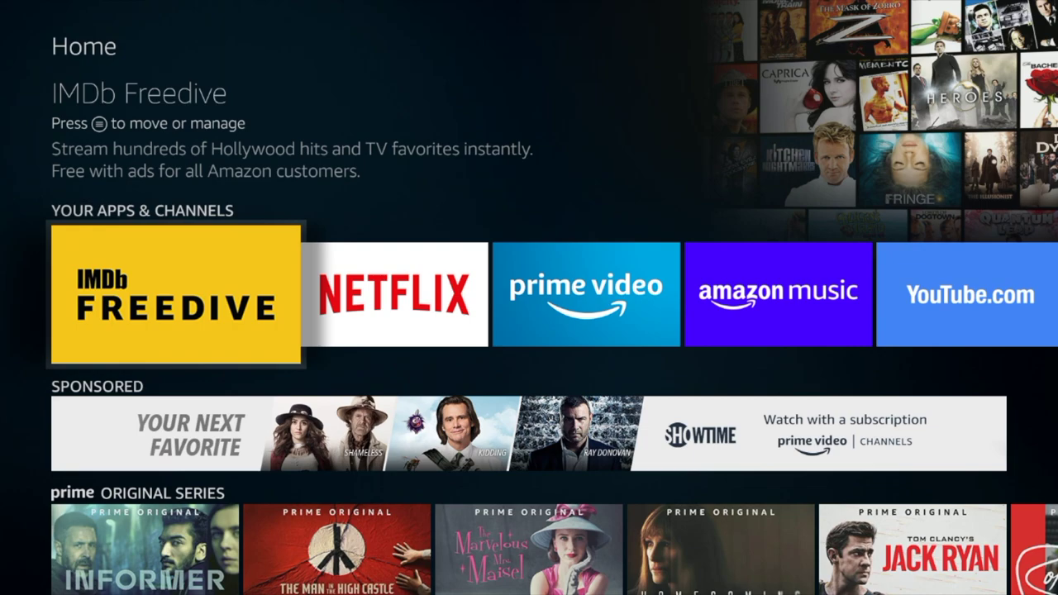
key("Right")
key("Right")
key("Right")
key("Right")
key("Right")
key("Right")
key("Right")
key("Right")
key("Right")
key("Right")
key("Right")
key("Right")
key("Right")
key("Right")
key("Right")
key("Right")
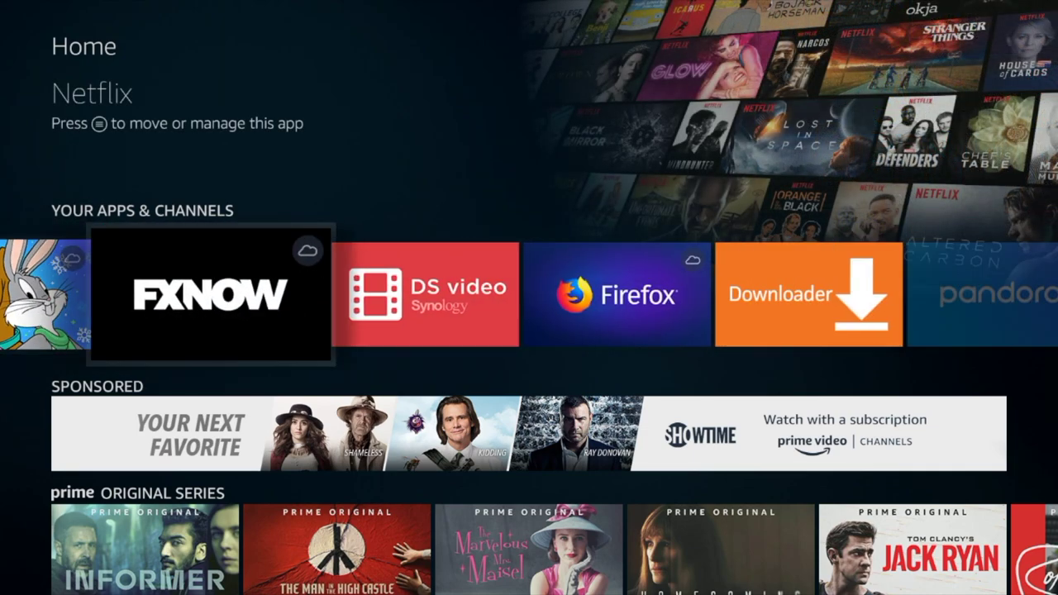
key("Right")
key("Right")
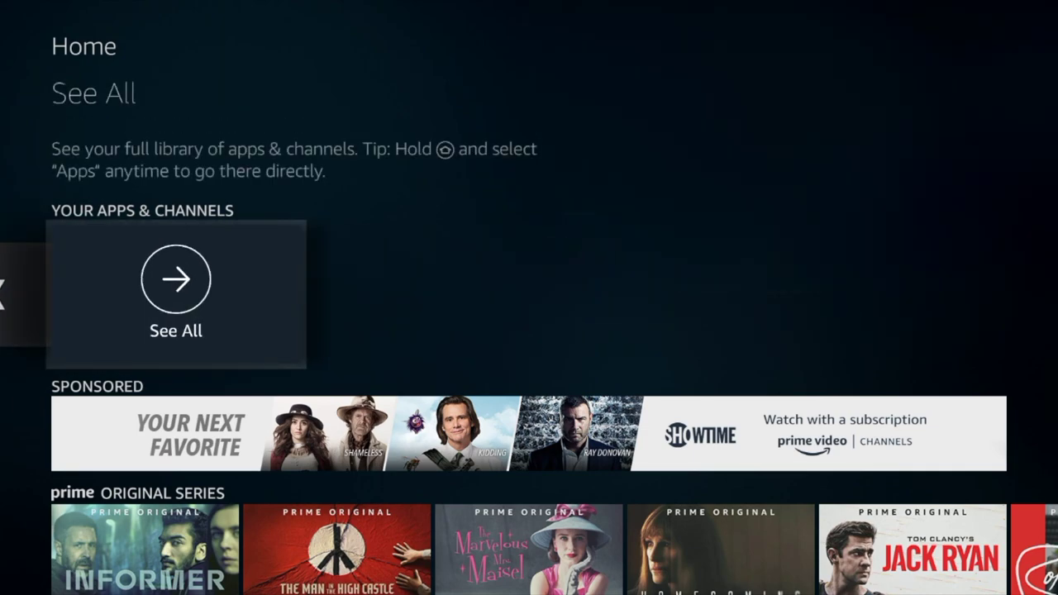
key("Left")
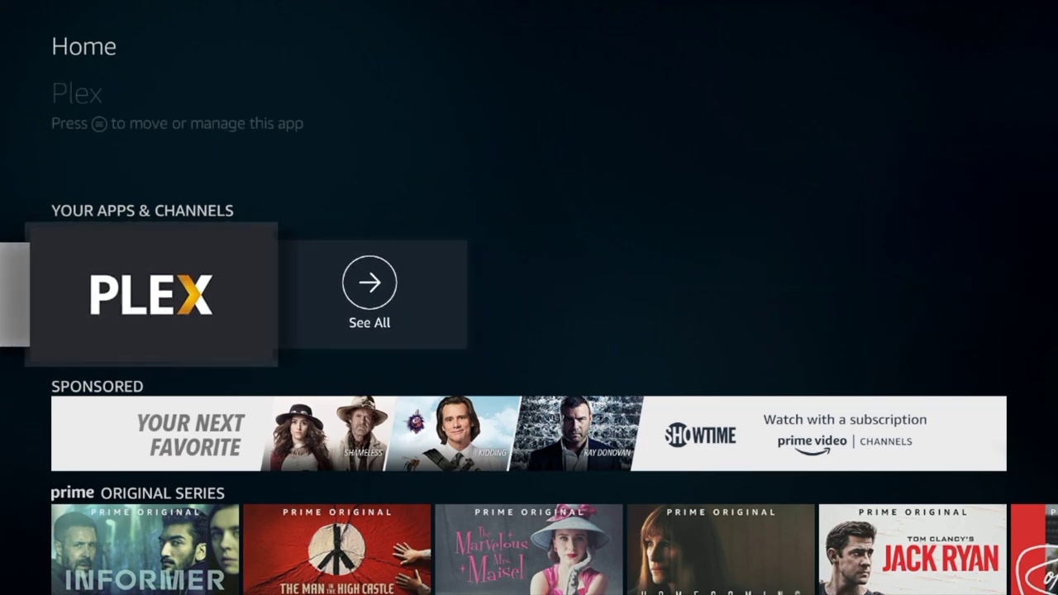
key("Right")
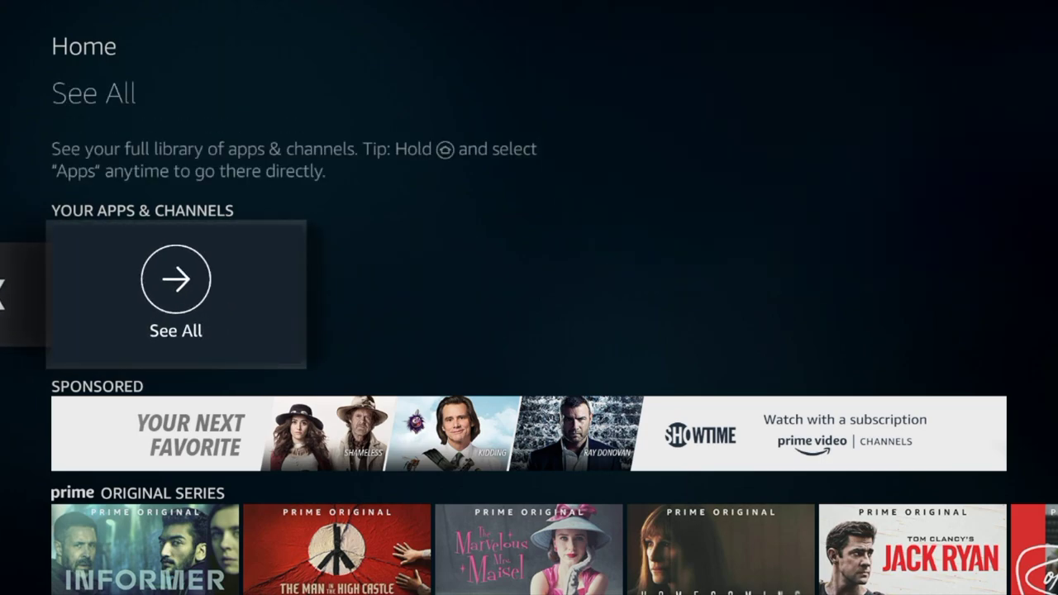
key("Return")
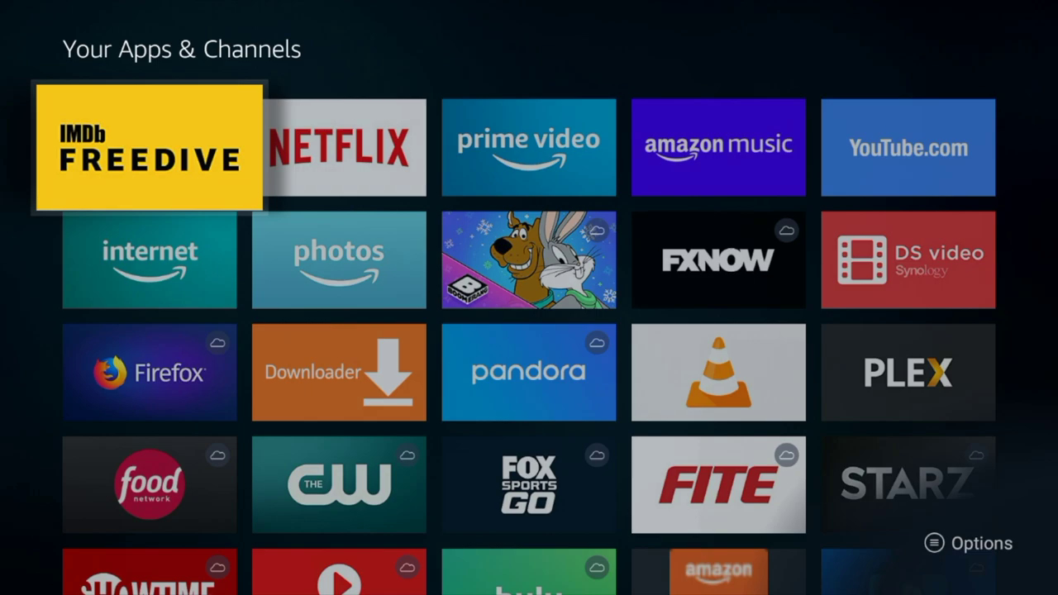
Step: Carry the GearsTV tile from the bottom row to the top-left slot, ahead of IMDb Freedive and Netflix
key("Down")
key("Down")
key("Down")
key("Down")
key("Down")
key("Down")
key("Down")
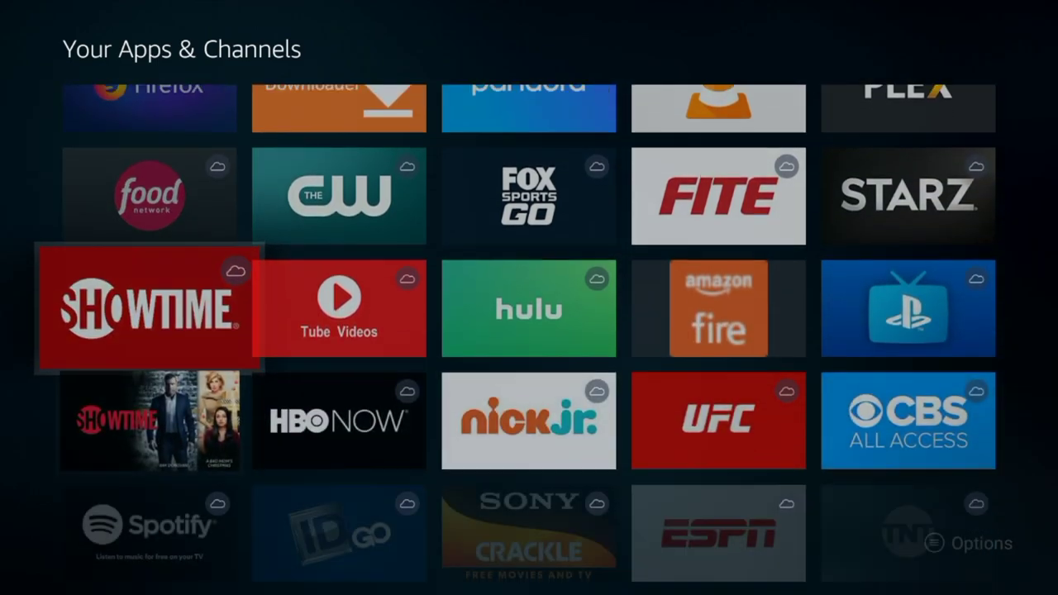
key("Down")
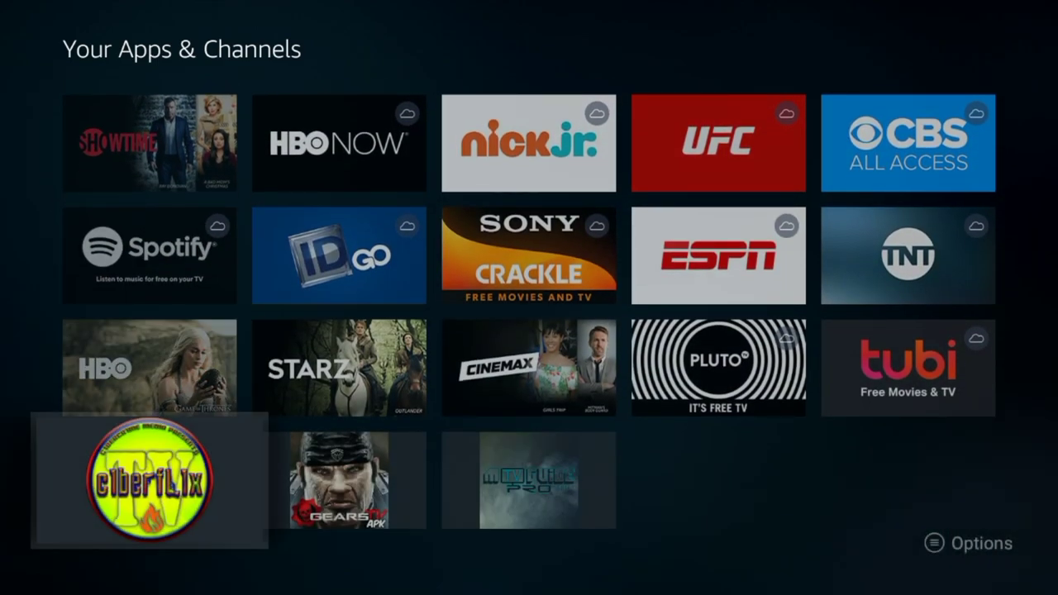
key("Right")
key("Right")
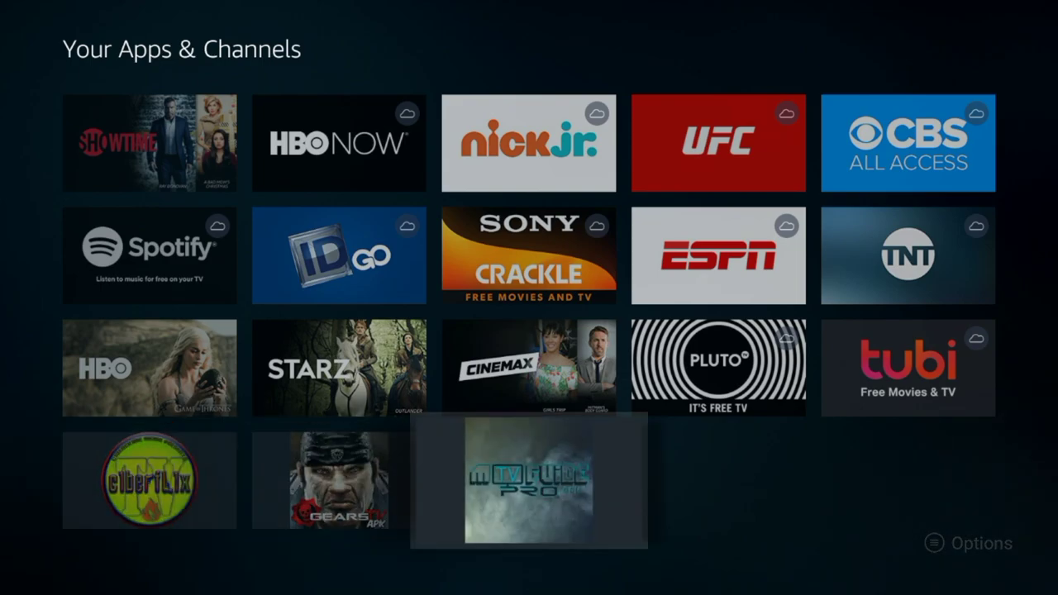
key("Left")
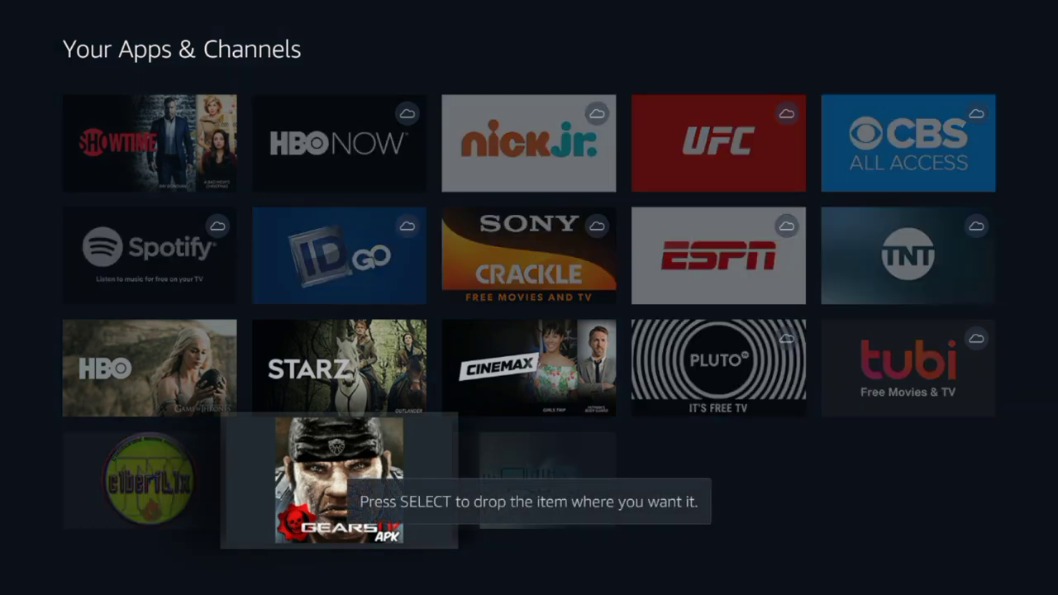
key("Left")
key("Up")
key("Up")
key("Up")
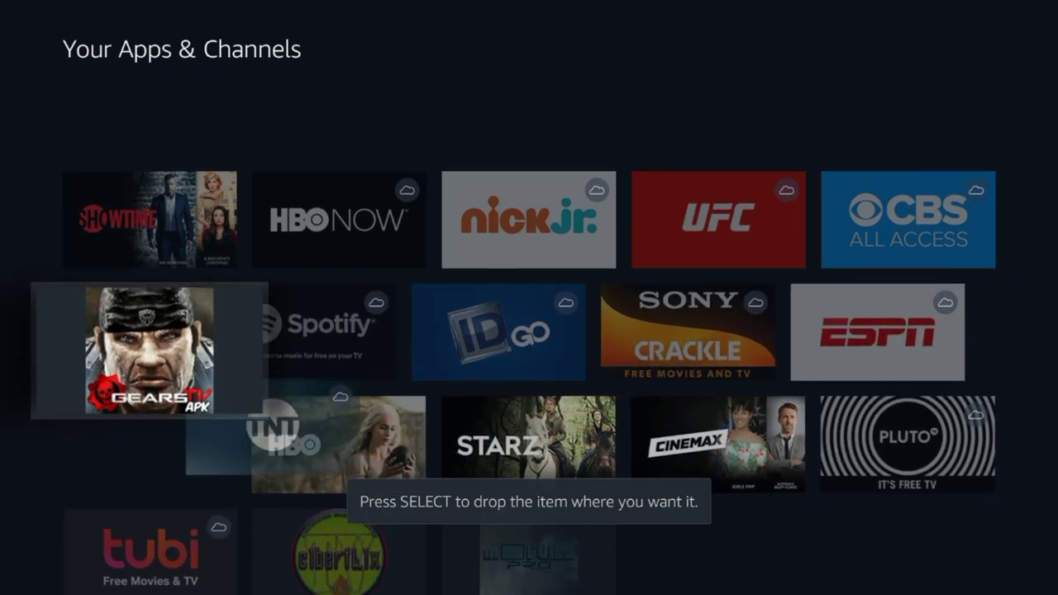
key("Up")
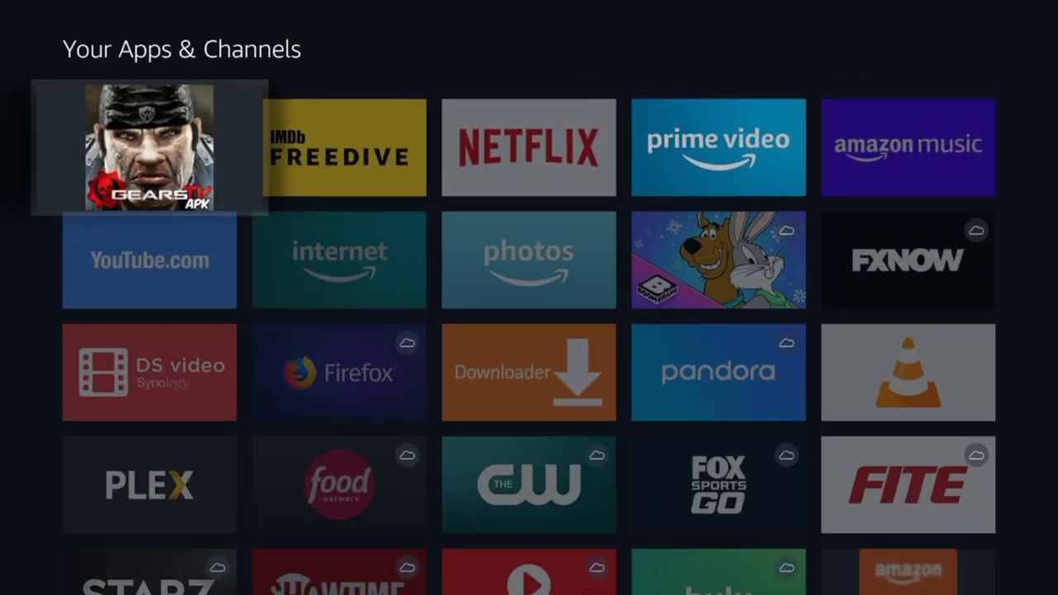
key("Down")
key("Up")
key("Return")
Step: Move the M-TV Guide Pro tile from the bottom row up into the slot right after GearsTV
key("Down")
key("Down")
key("Down")
key("Down")
key("Down")
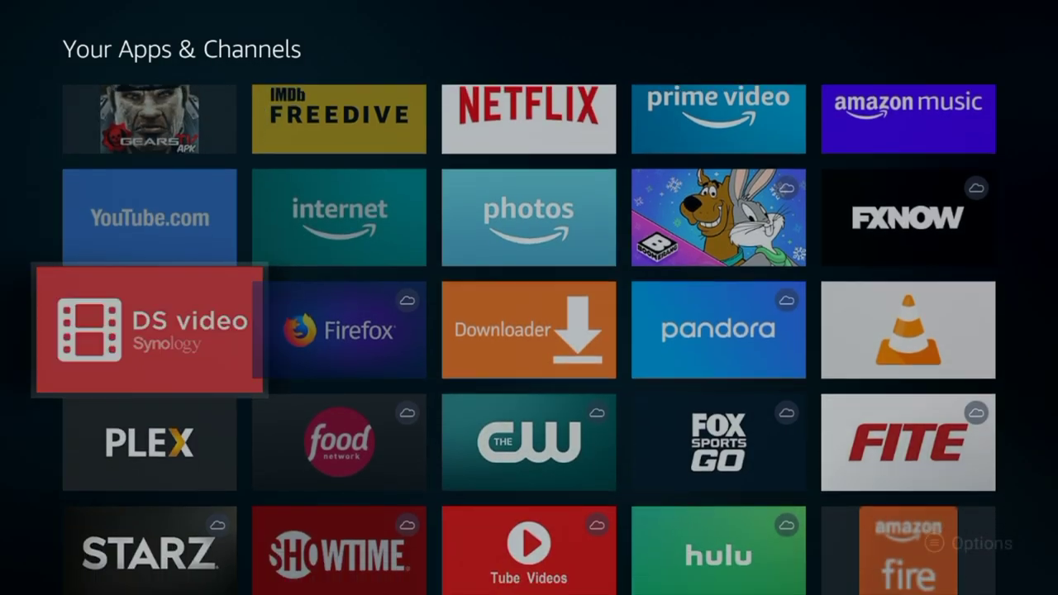
key("Down")
key("Down")
key("Down")
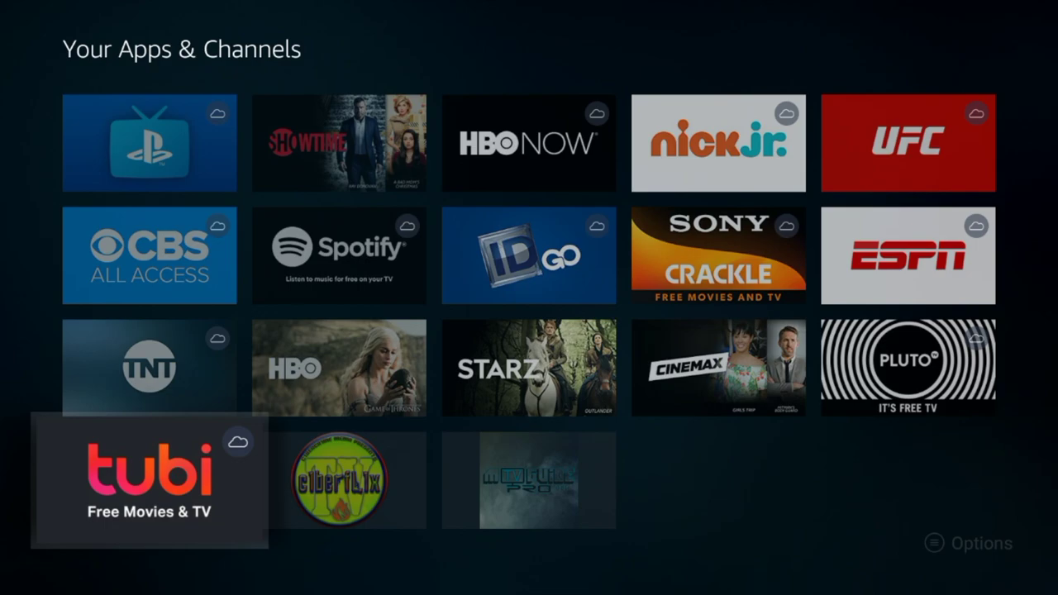
key("Right")
key("Right")
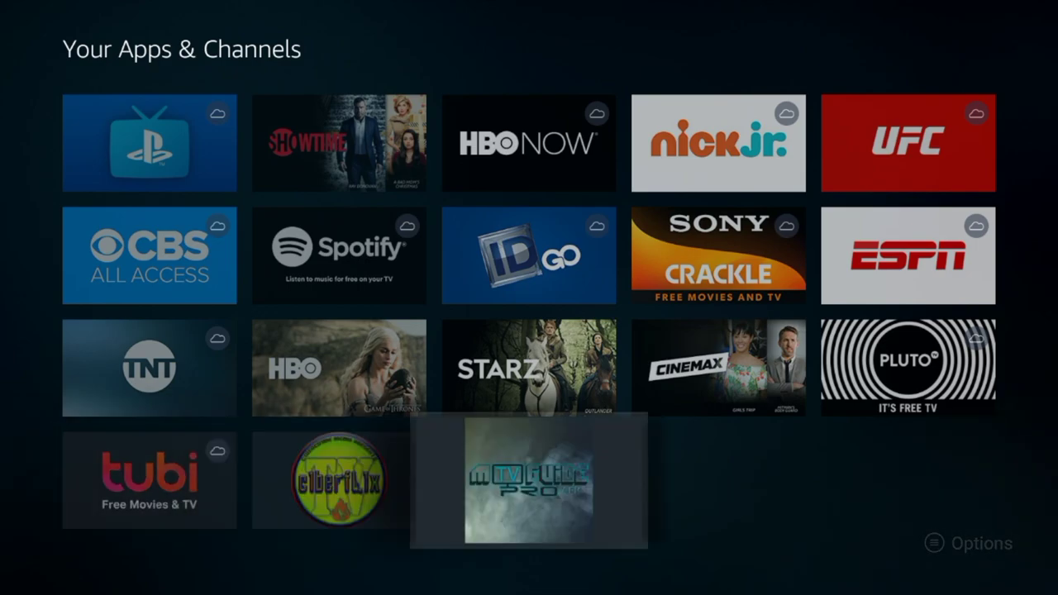
key("Menu")
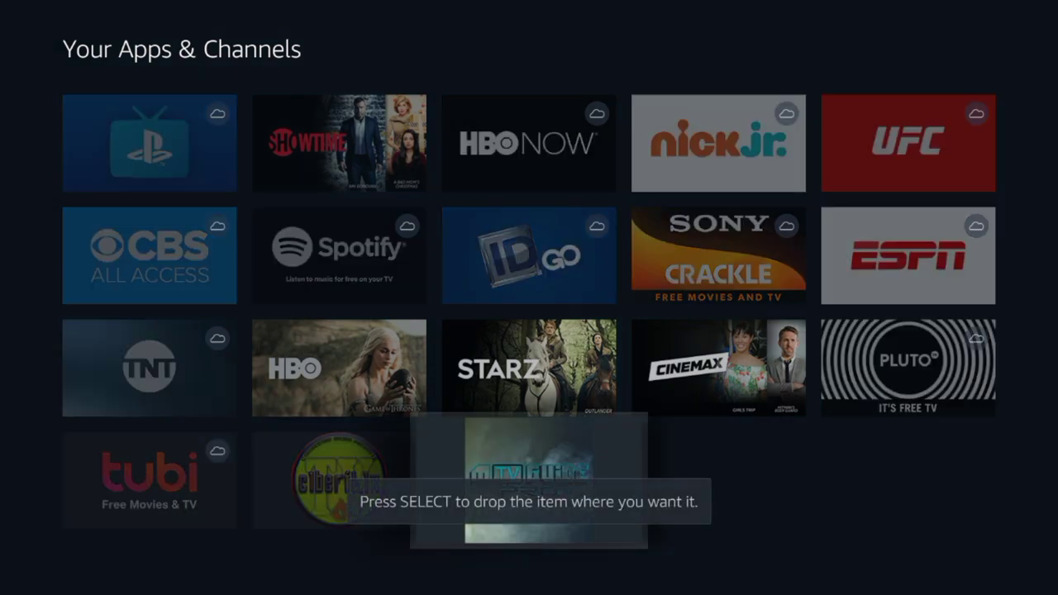
key("Left")
key("Up")
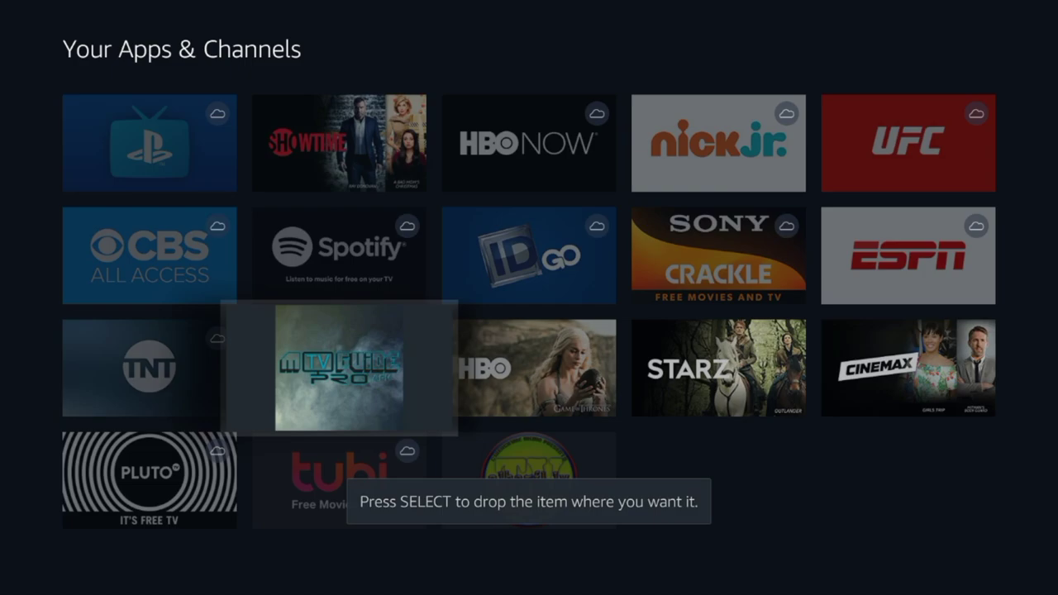
key("Up")
key("Up")
key("Up")
key("Up")
key("Up")
key("Up")
key("Up")
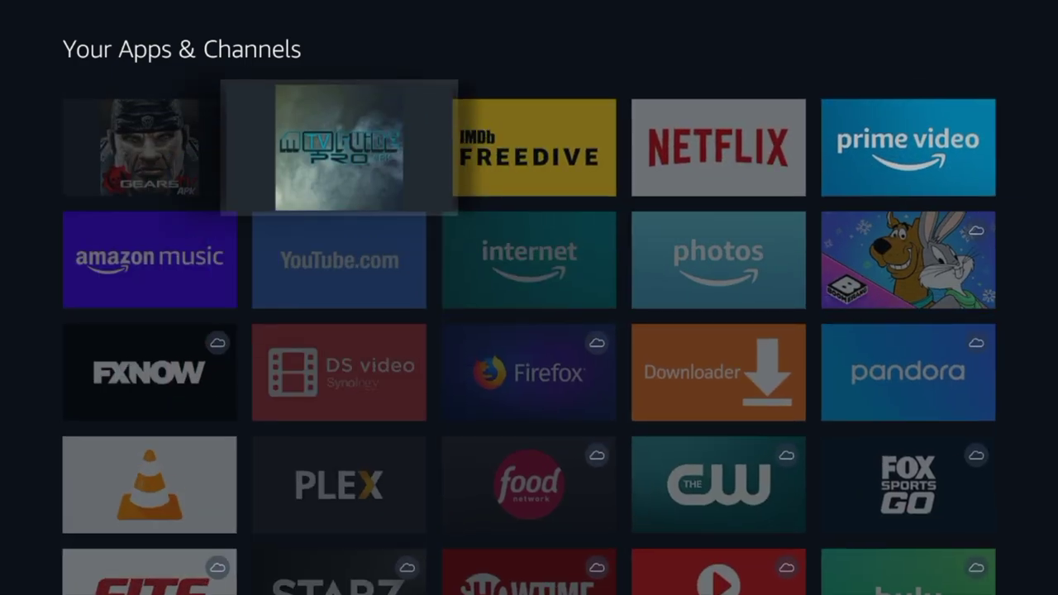
key("Return")
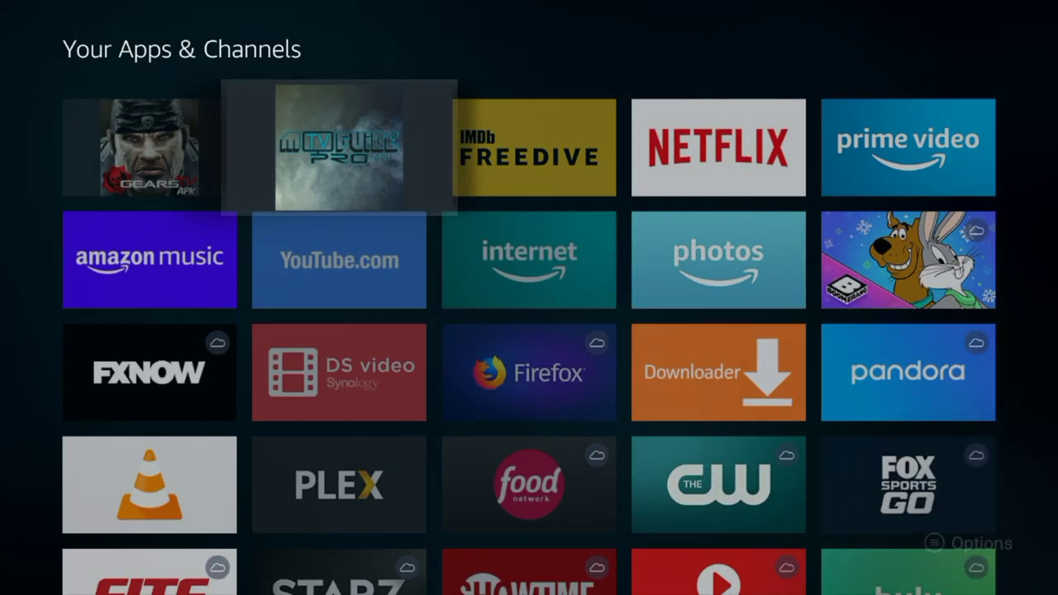
Step: Return Home, check the reordered apps row, and launch M-TV Guide Pro from it
key("Escape")
key("Escape")
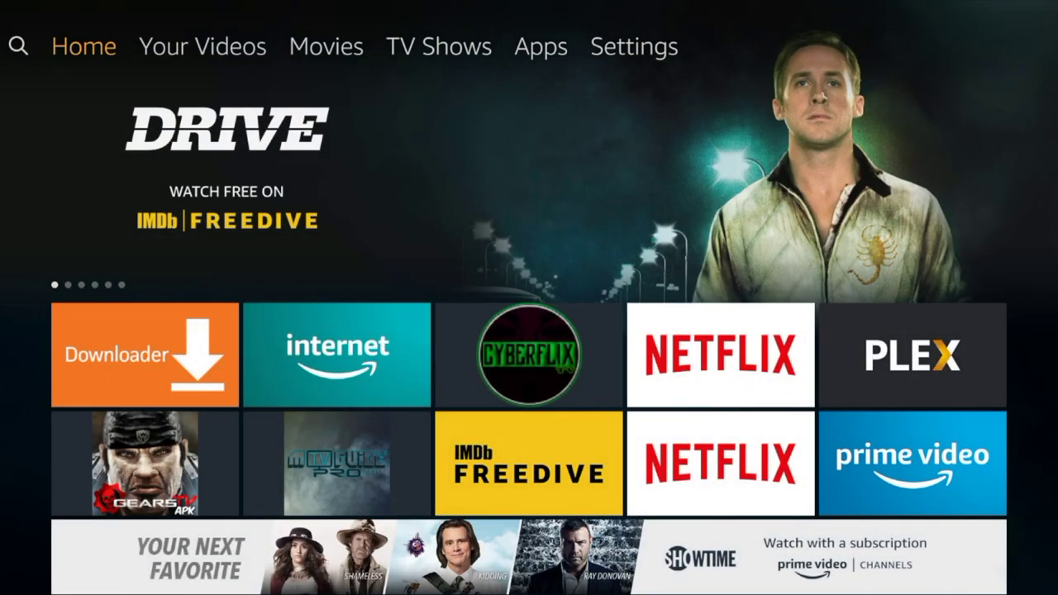
key("Down")
key("Down")
key("Down")
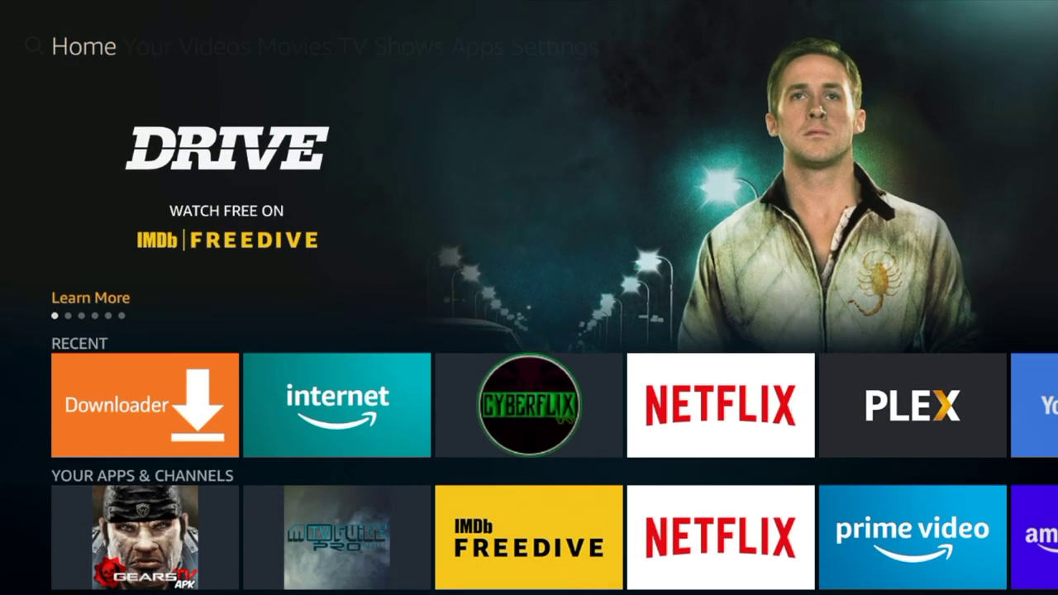
key("Right")
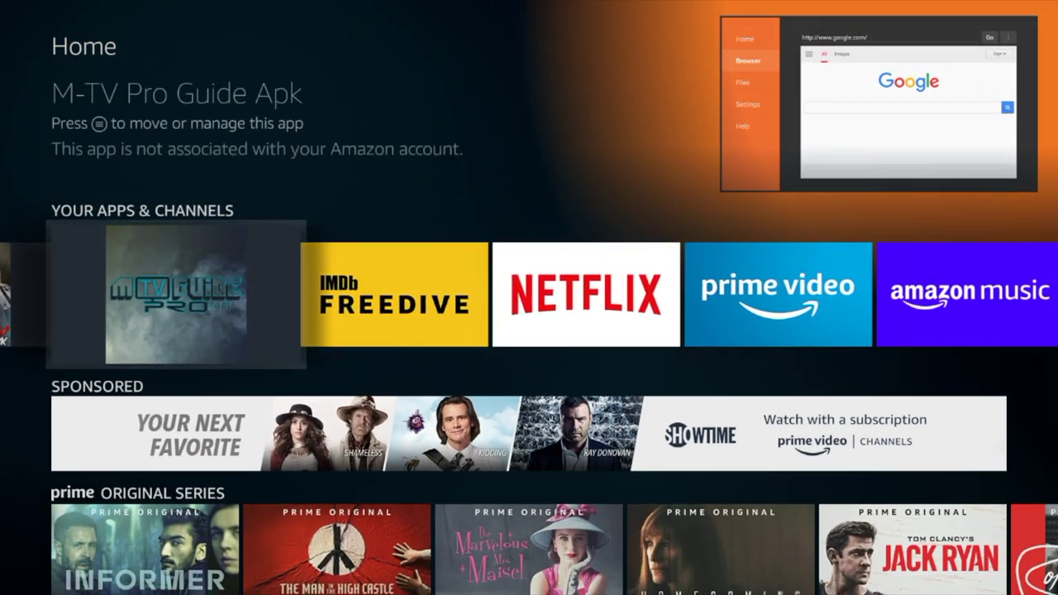
key("Left")
key("Right")
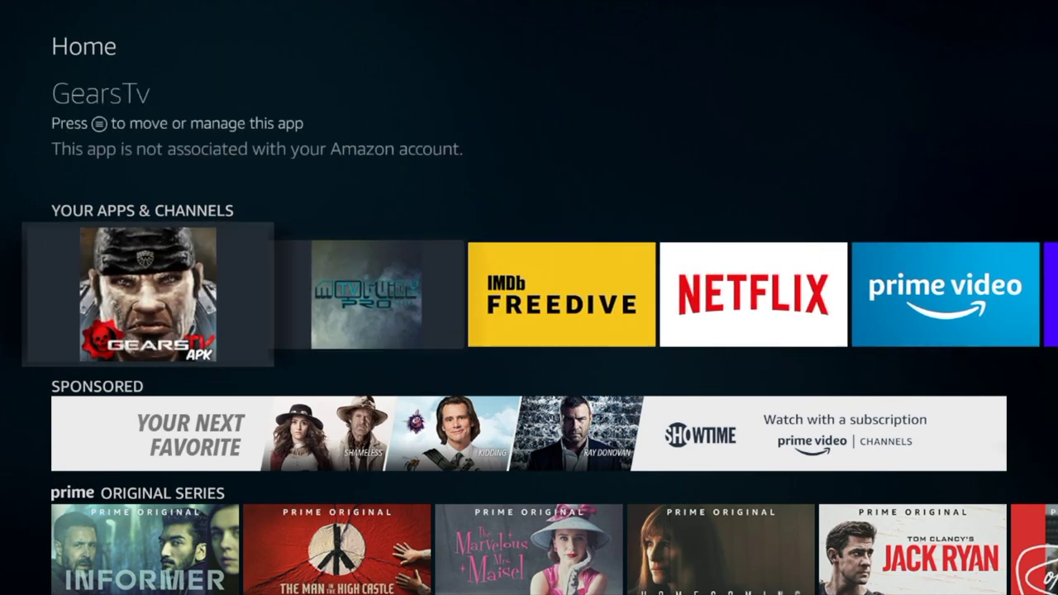
key("Left")
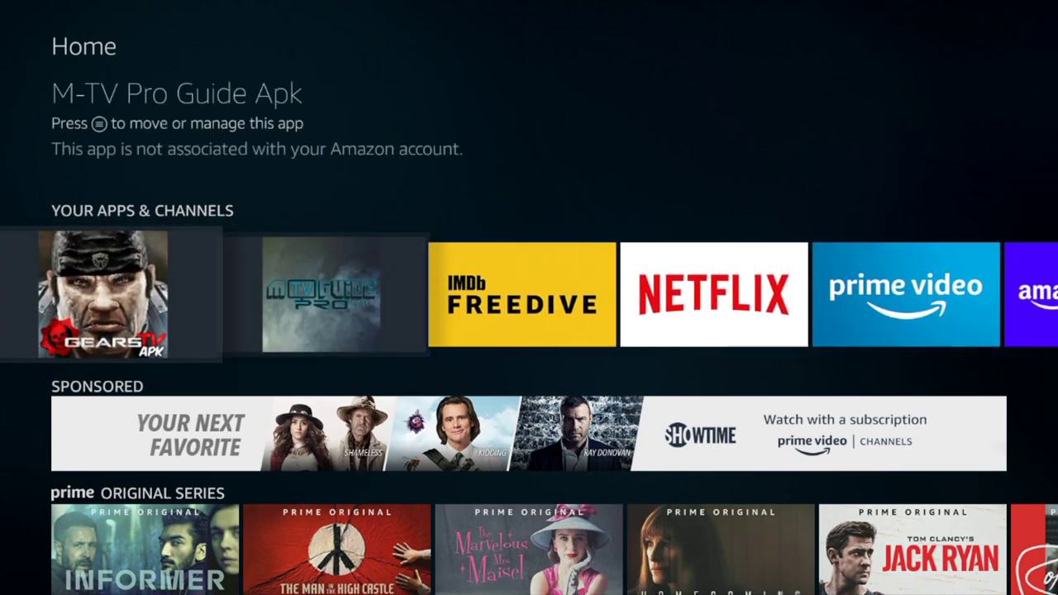
key("Return")
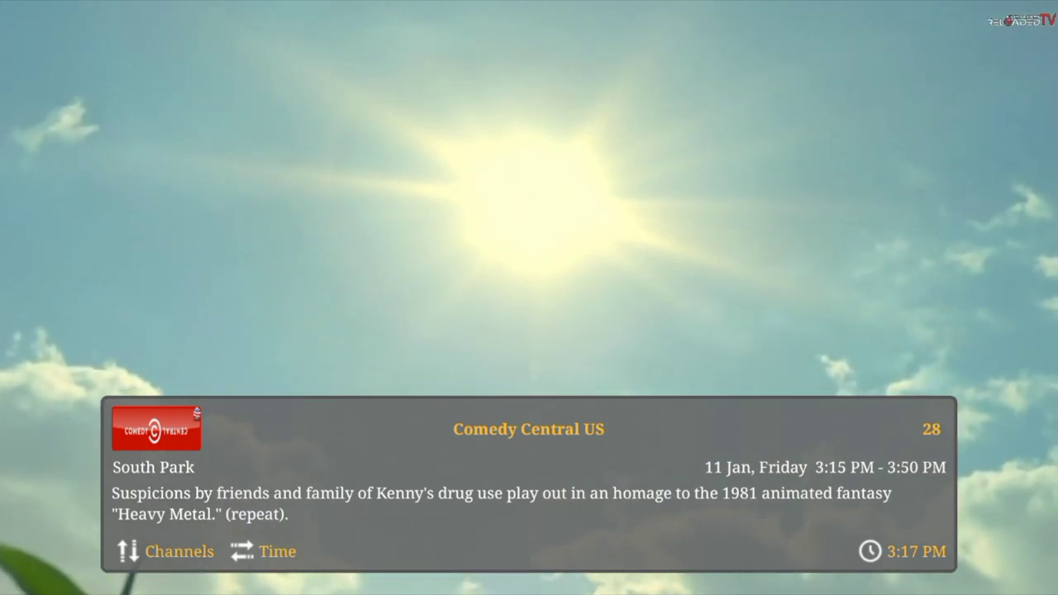
Step: Open the channel guide and start Selena on VH1 US, channel 32
key("Escape")
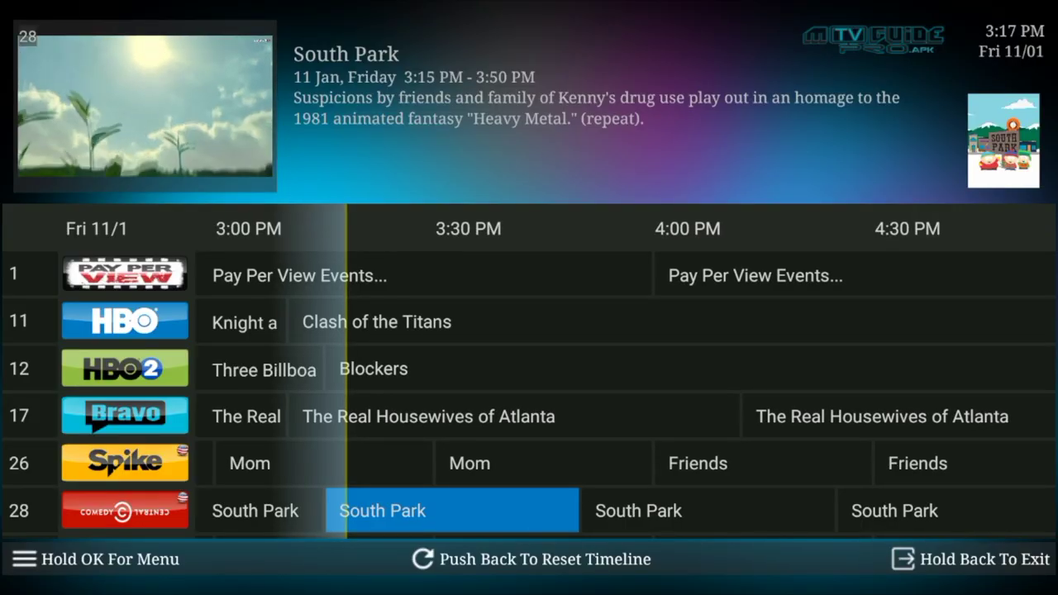
key("Down")
key("Down")
key("Down")
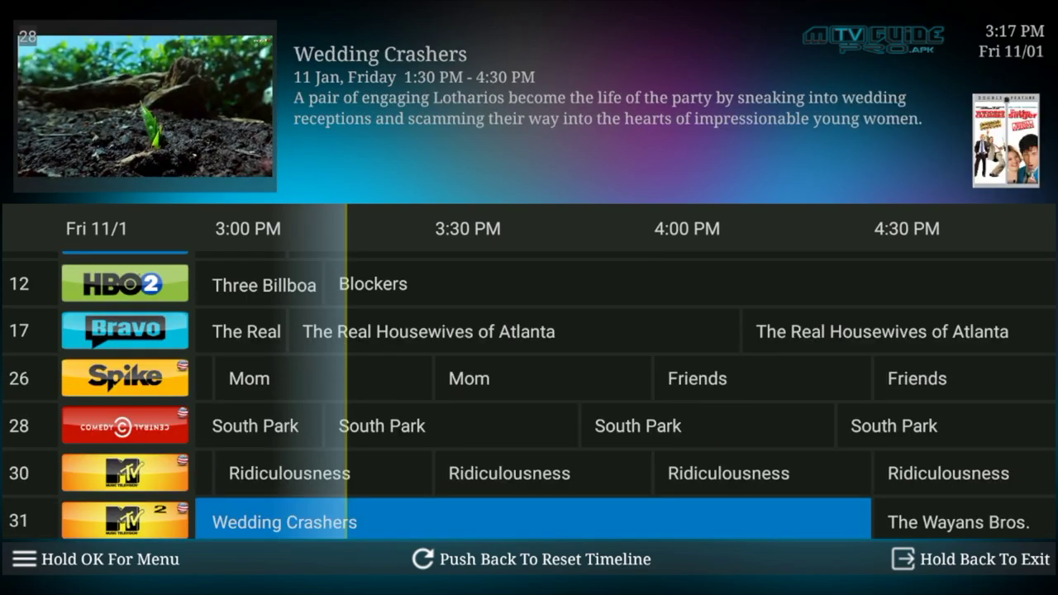
key("Down")
key("Down")
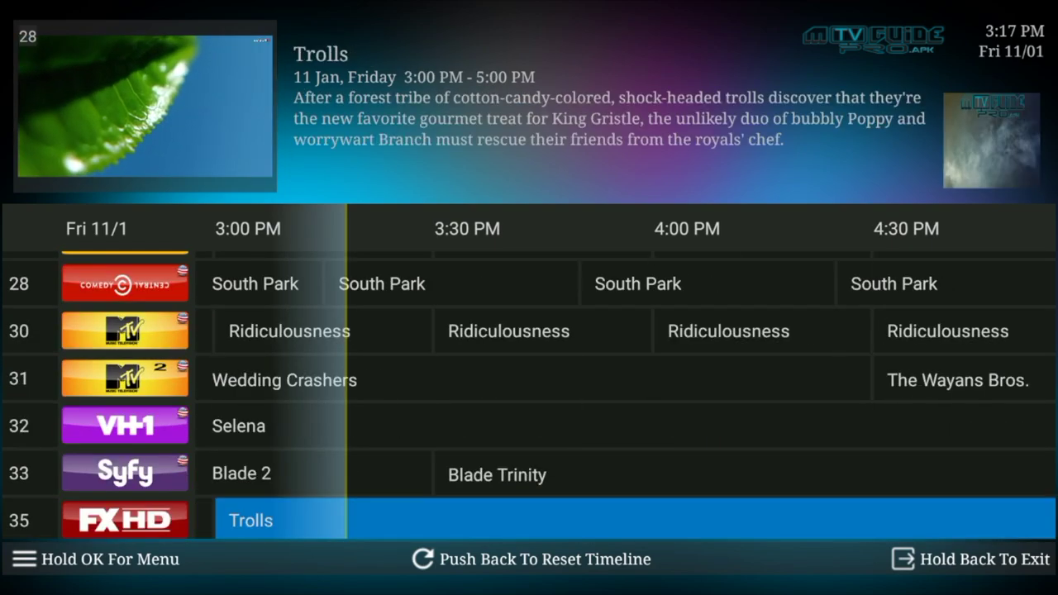
key("Up")
key("Up")
key("Left")
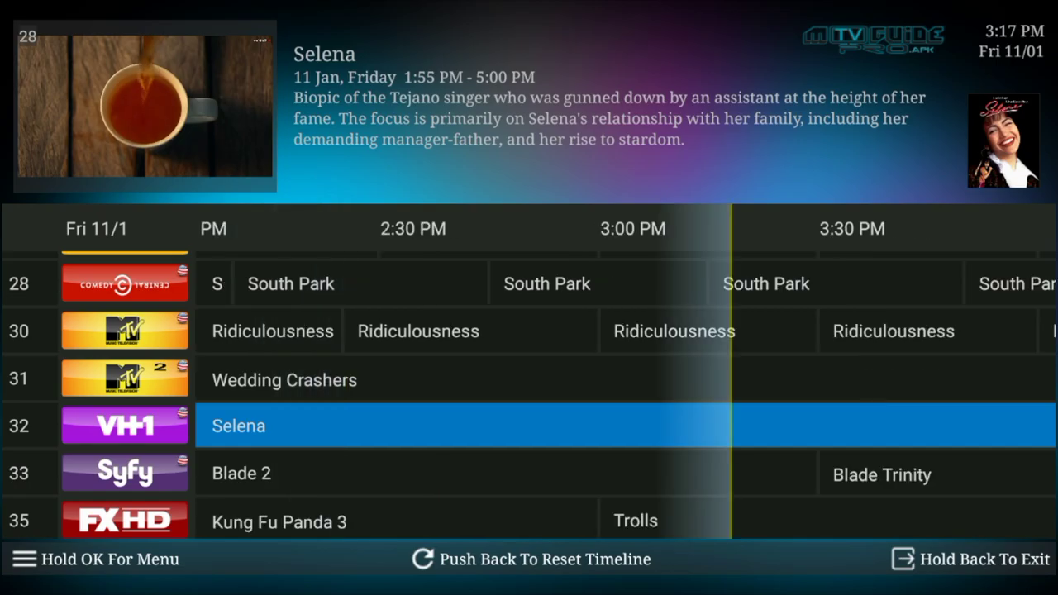
key("Return")
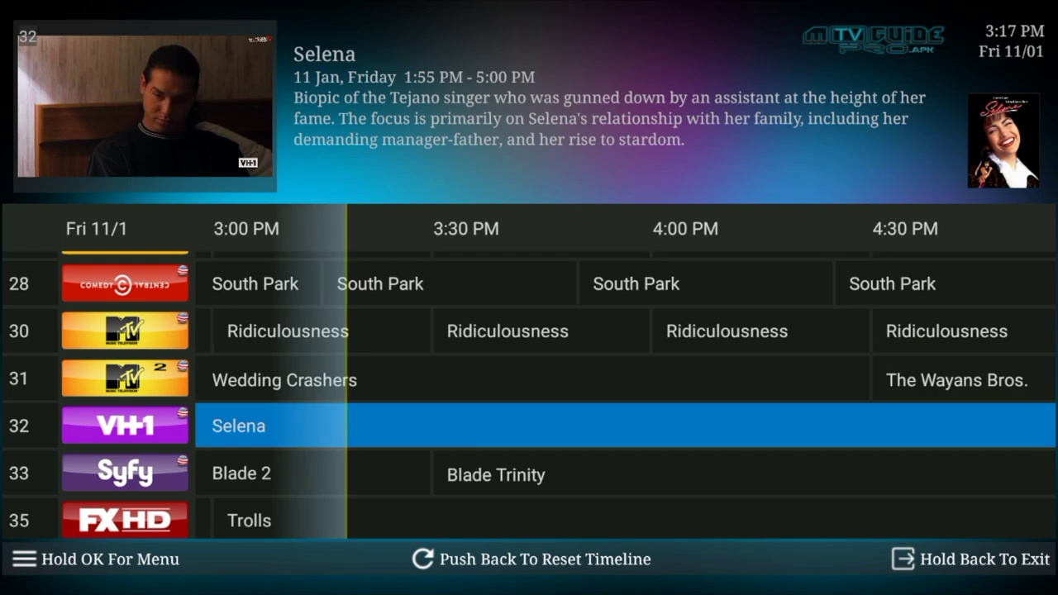
key("Down")
key("Down")
key("Down")
key("Down")
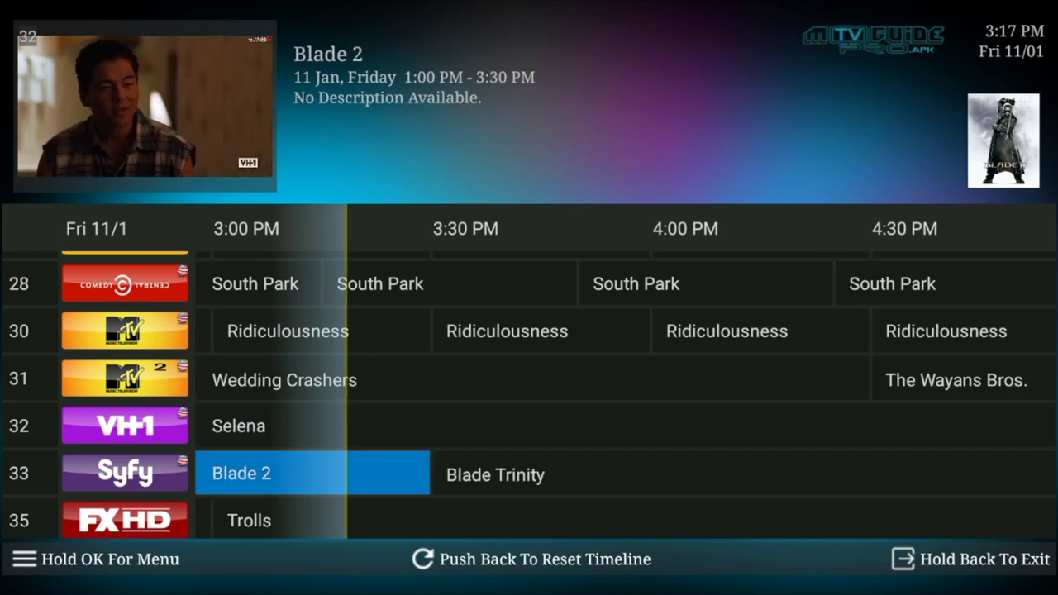